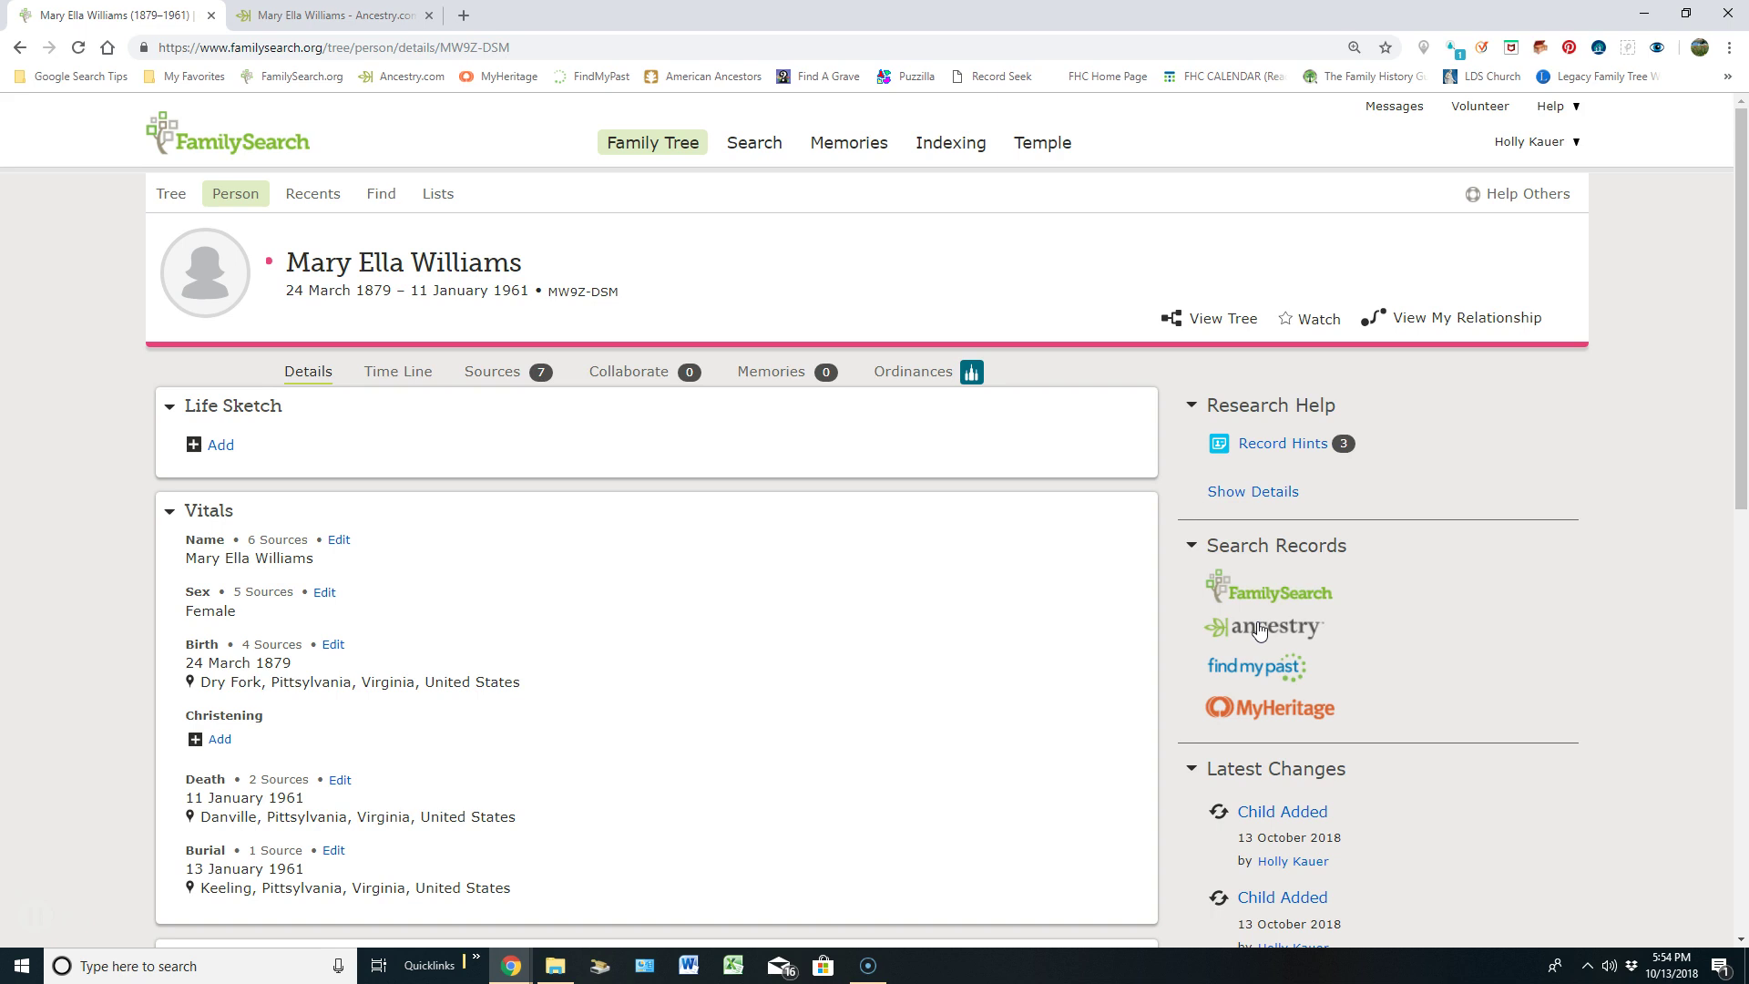
Show the seven sources already attached to the ancestor's FamilySearch profile
click(504, 377)
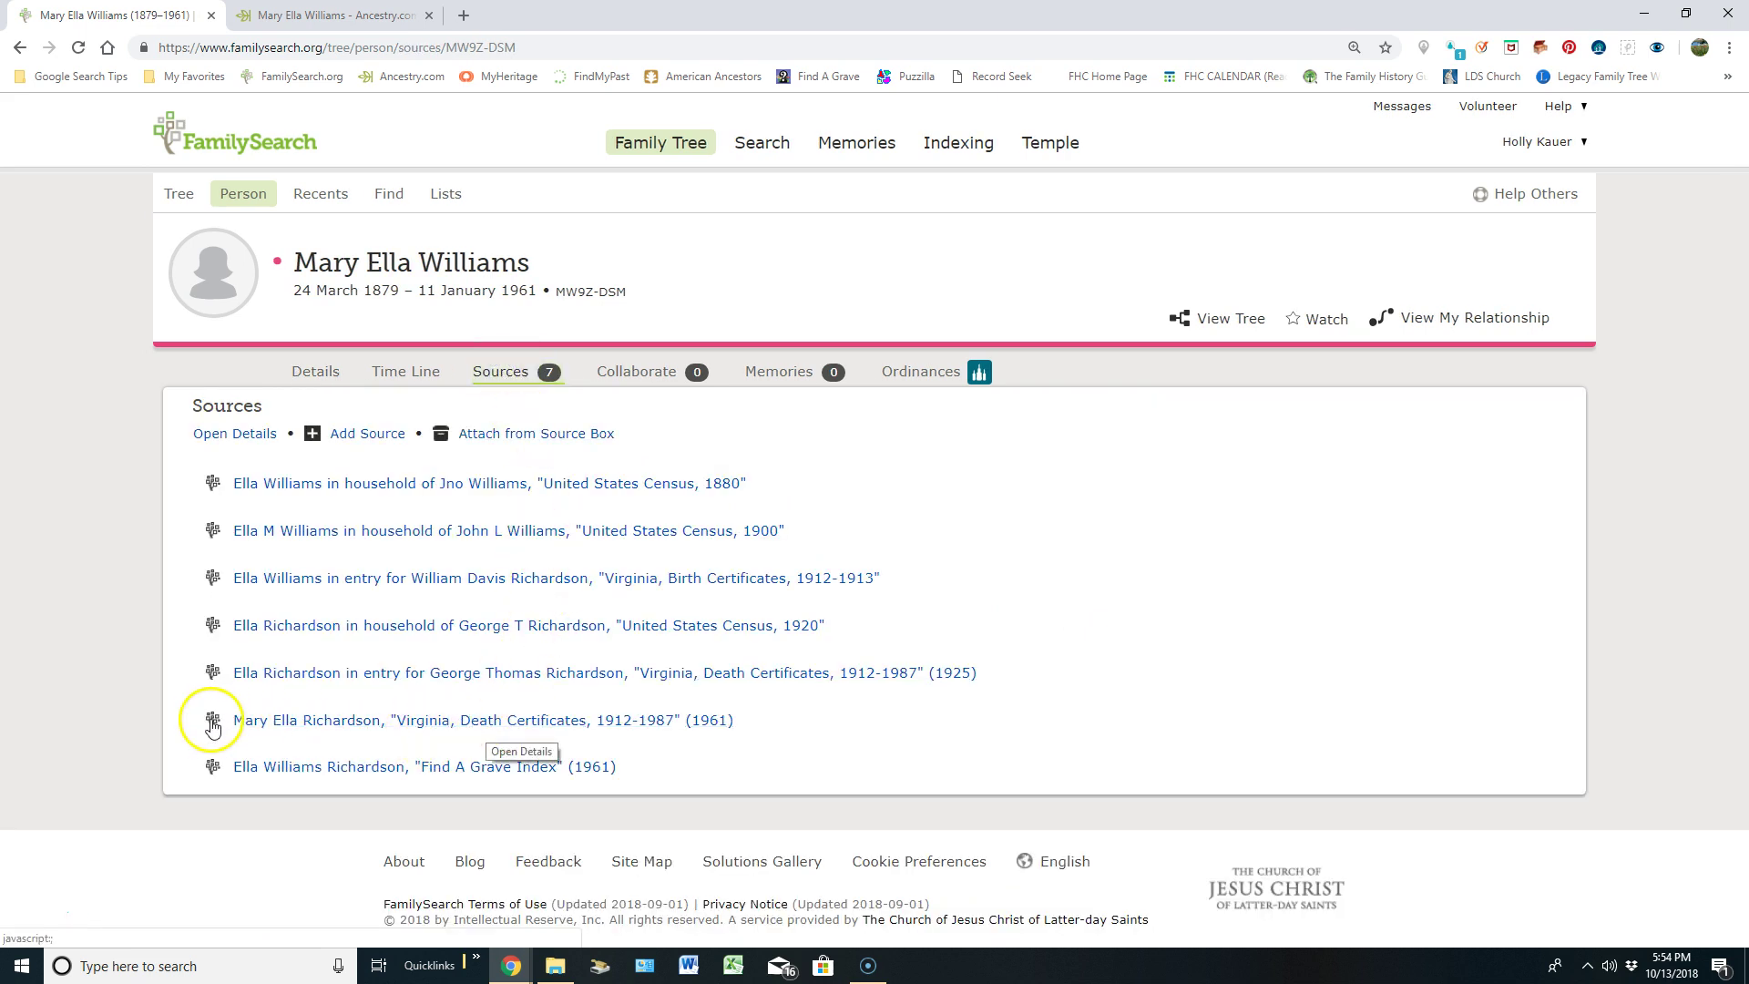
Open the Ancestry Virginia, Death Records, 1912–2014 entry and copy its indexed facts
click(309, 377)
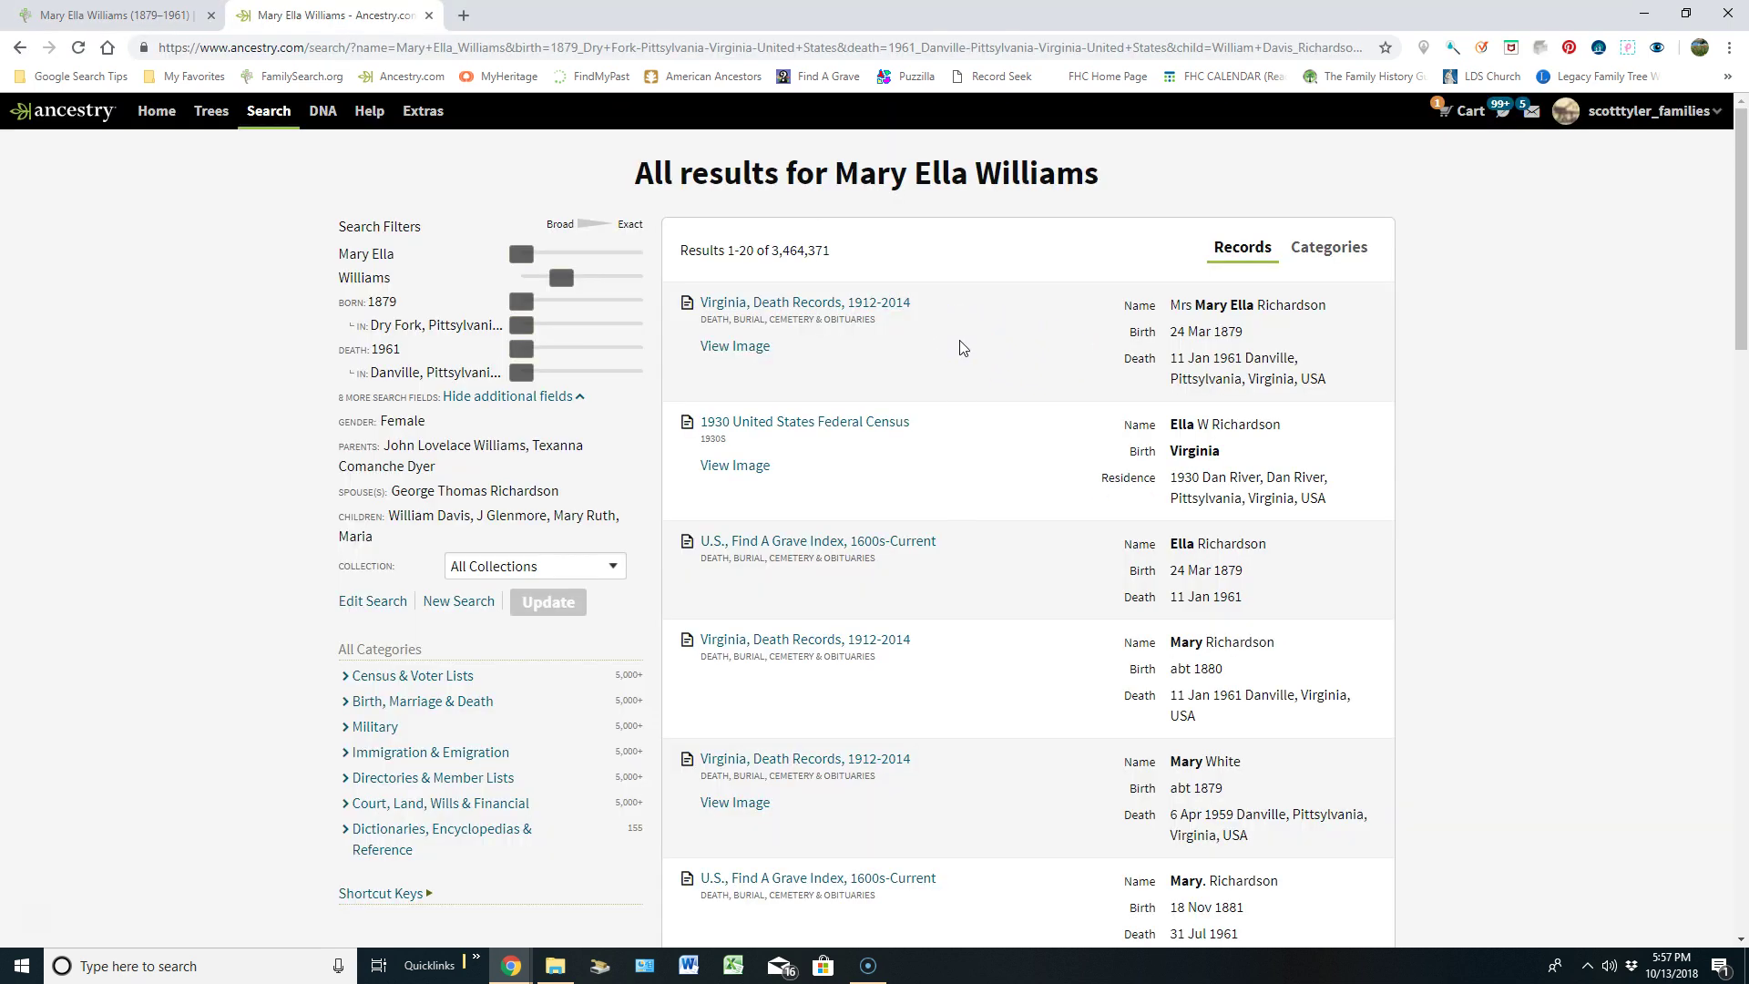
click(860, 302)
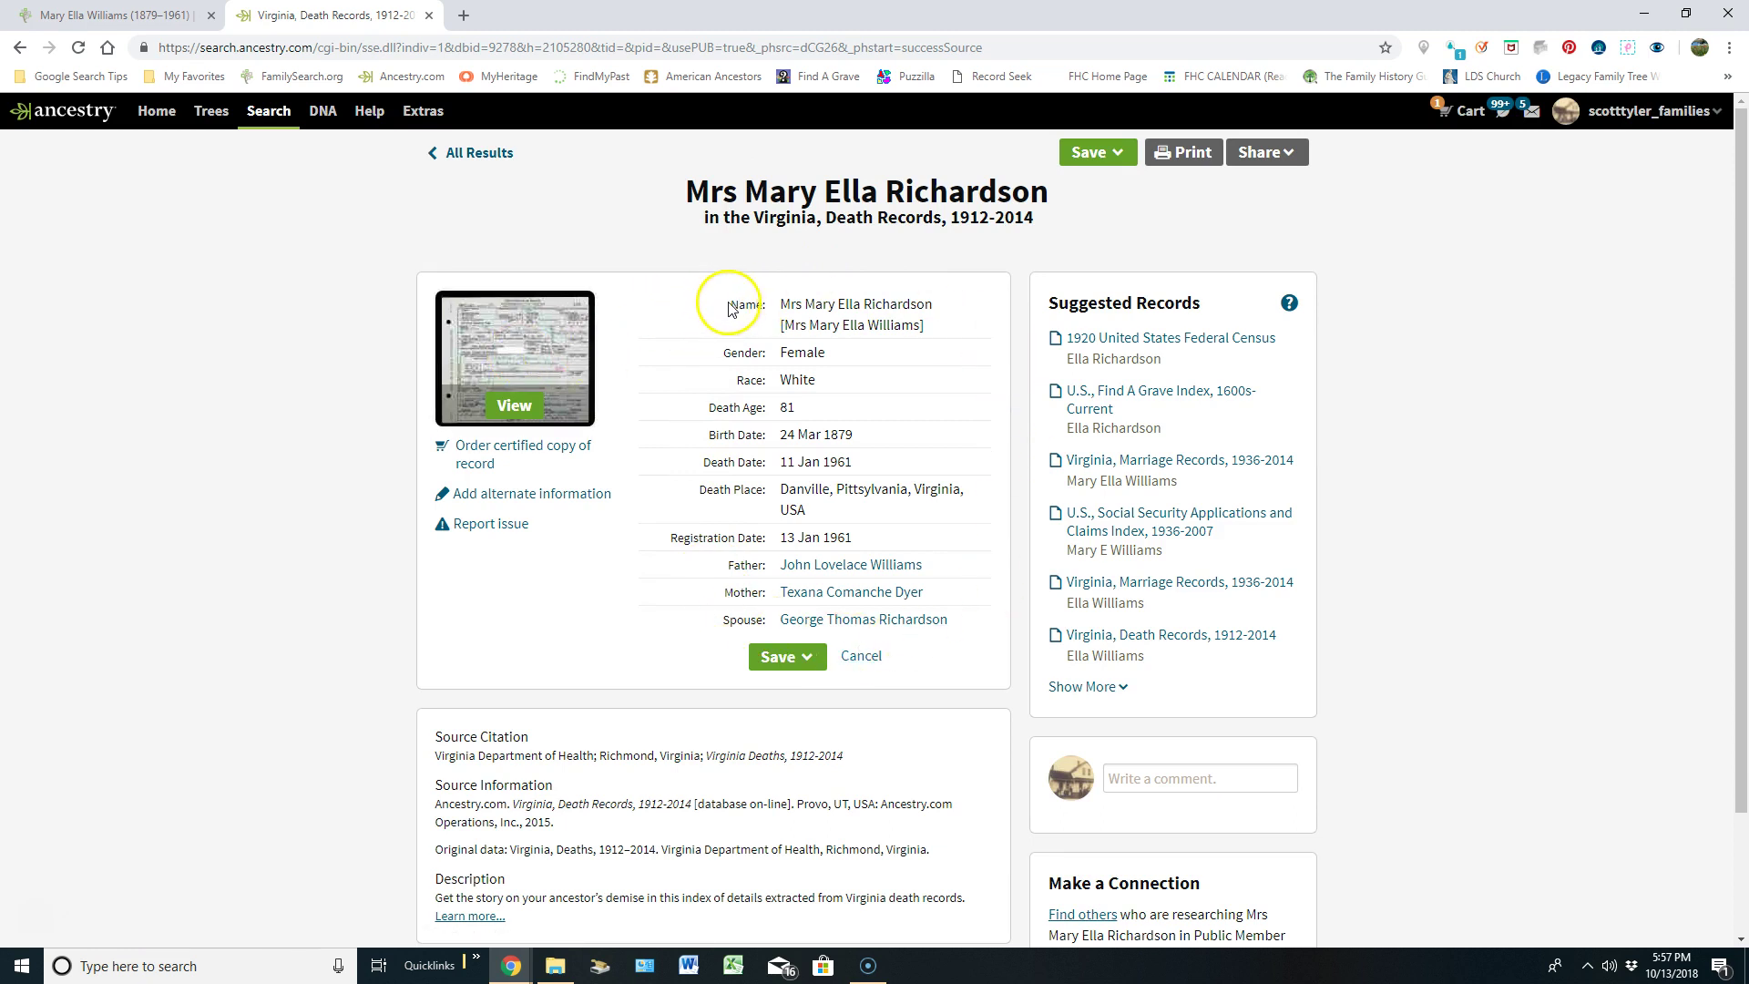
drag(728, 307, 949, 619)
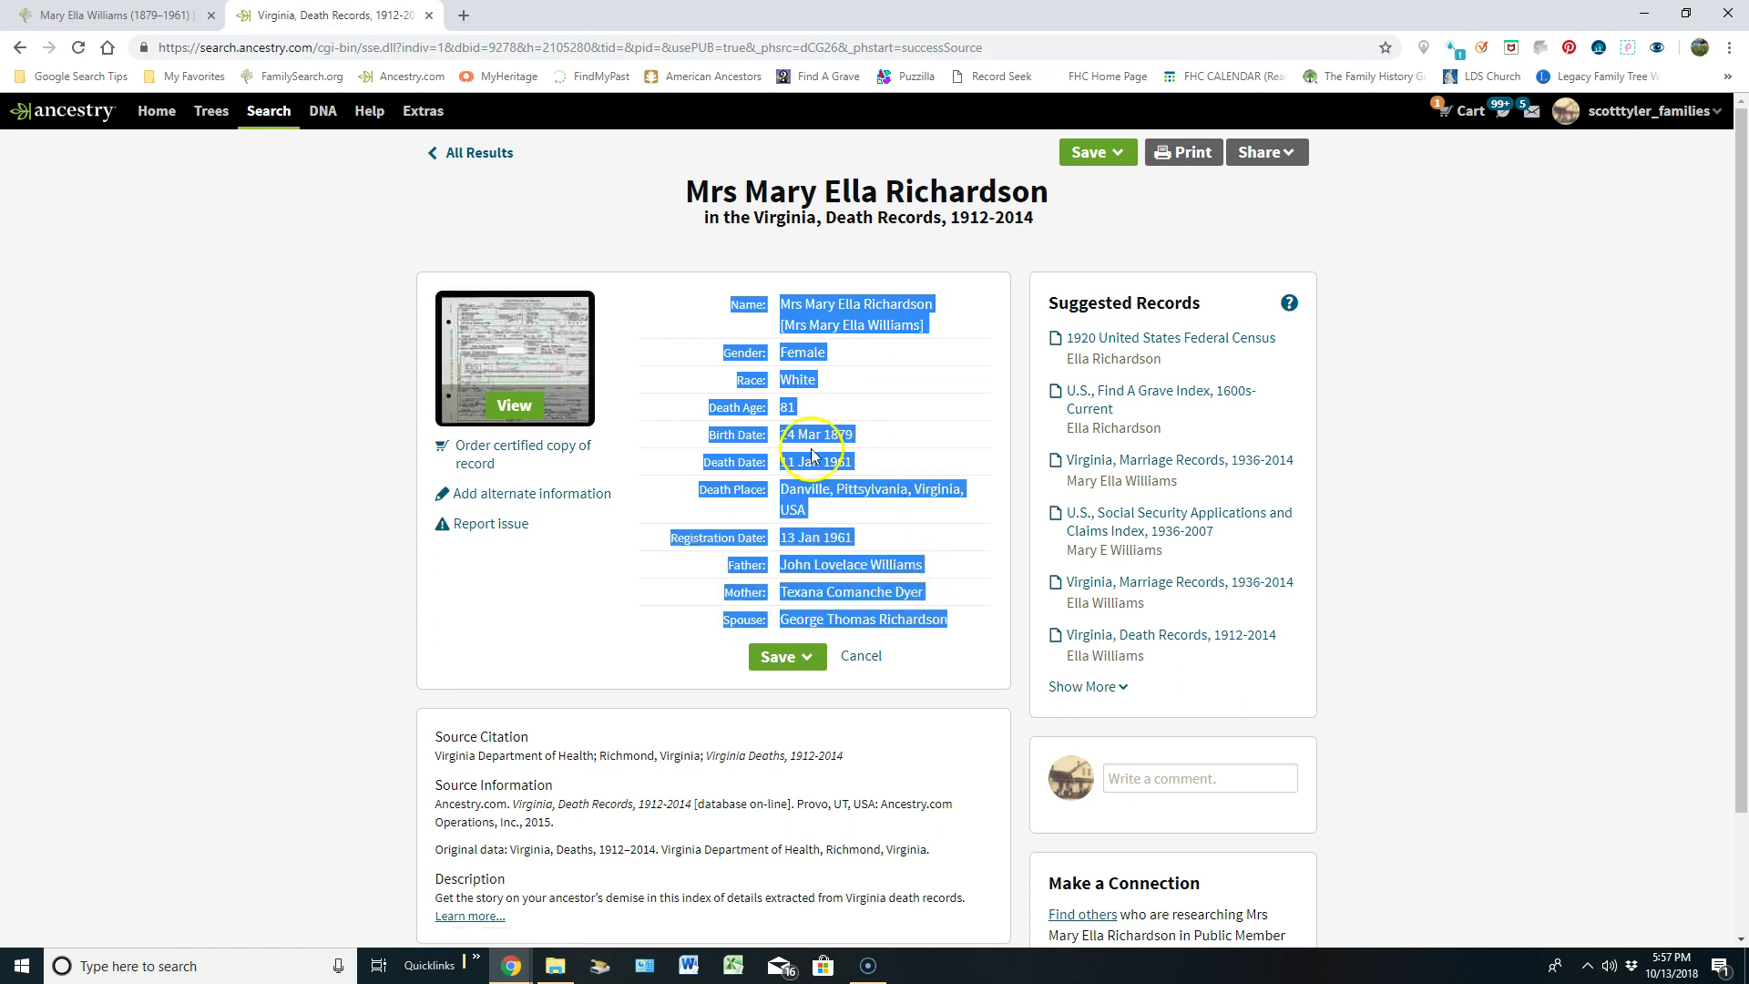
right_click(807, 319)
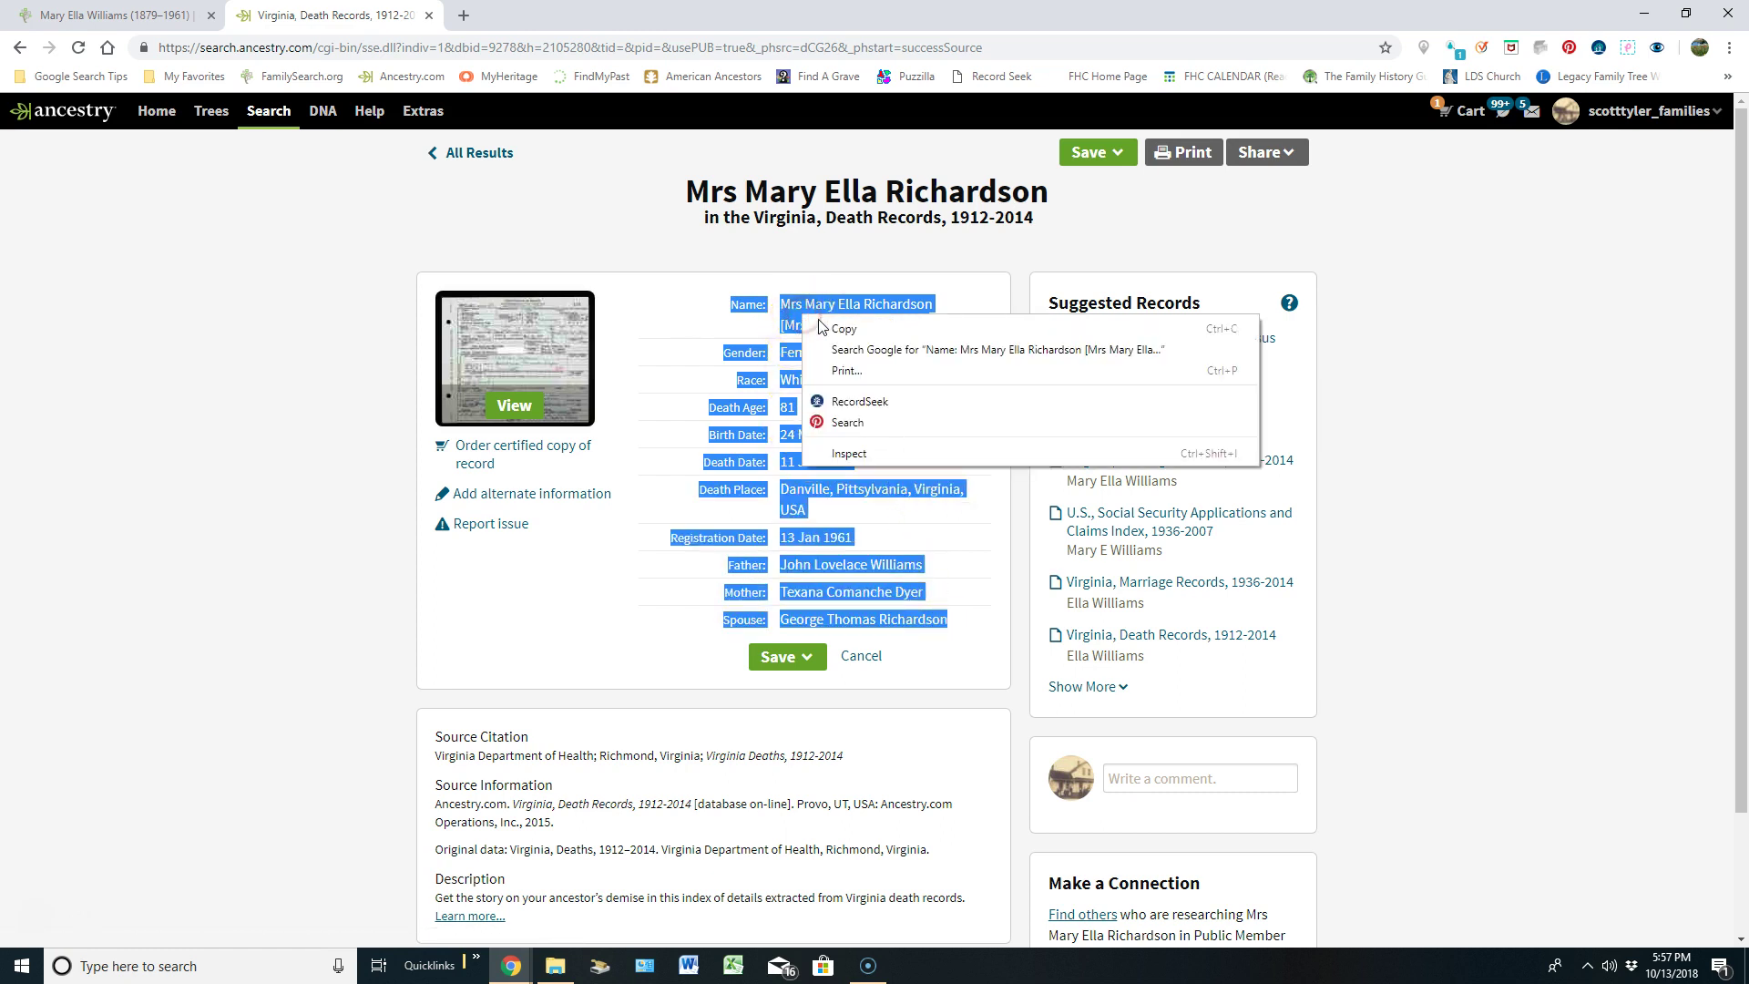
click(829, 329)
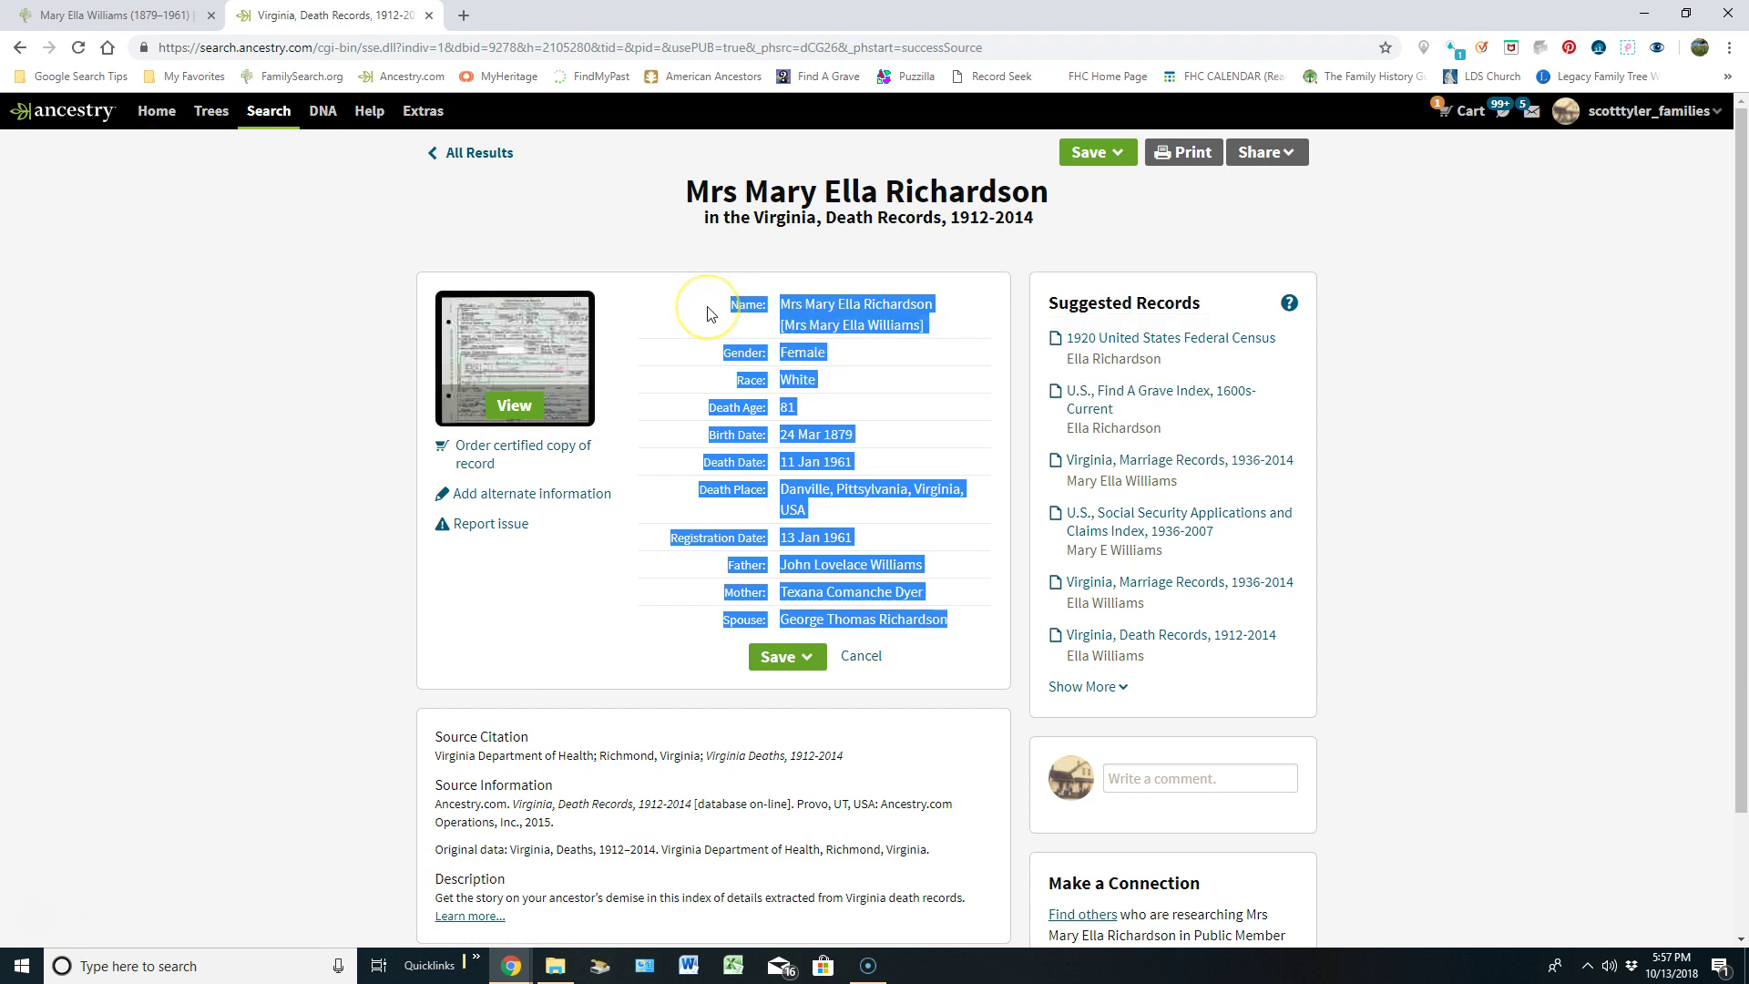
click(711, 314)
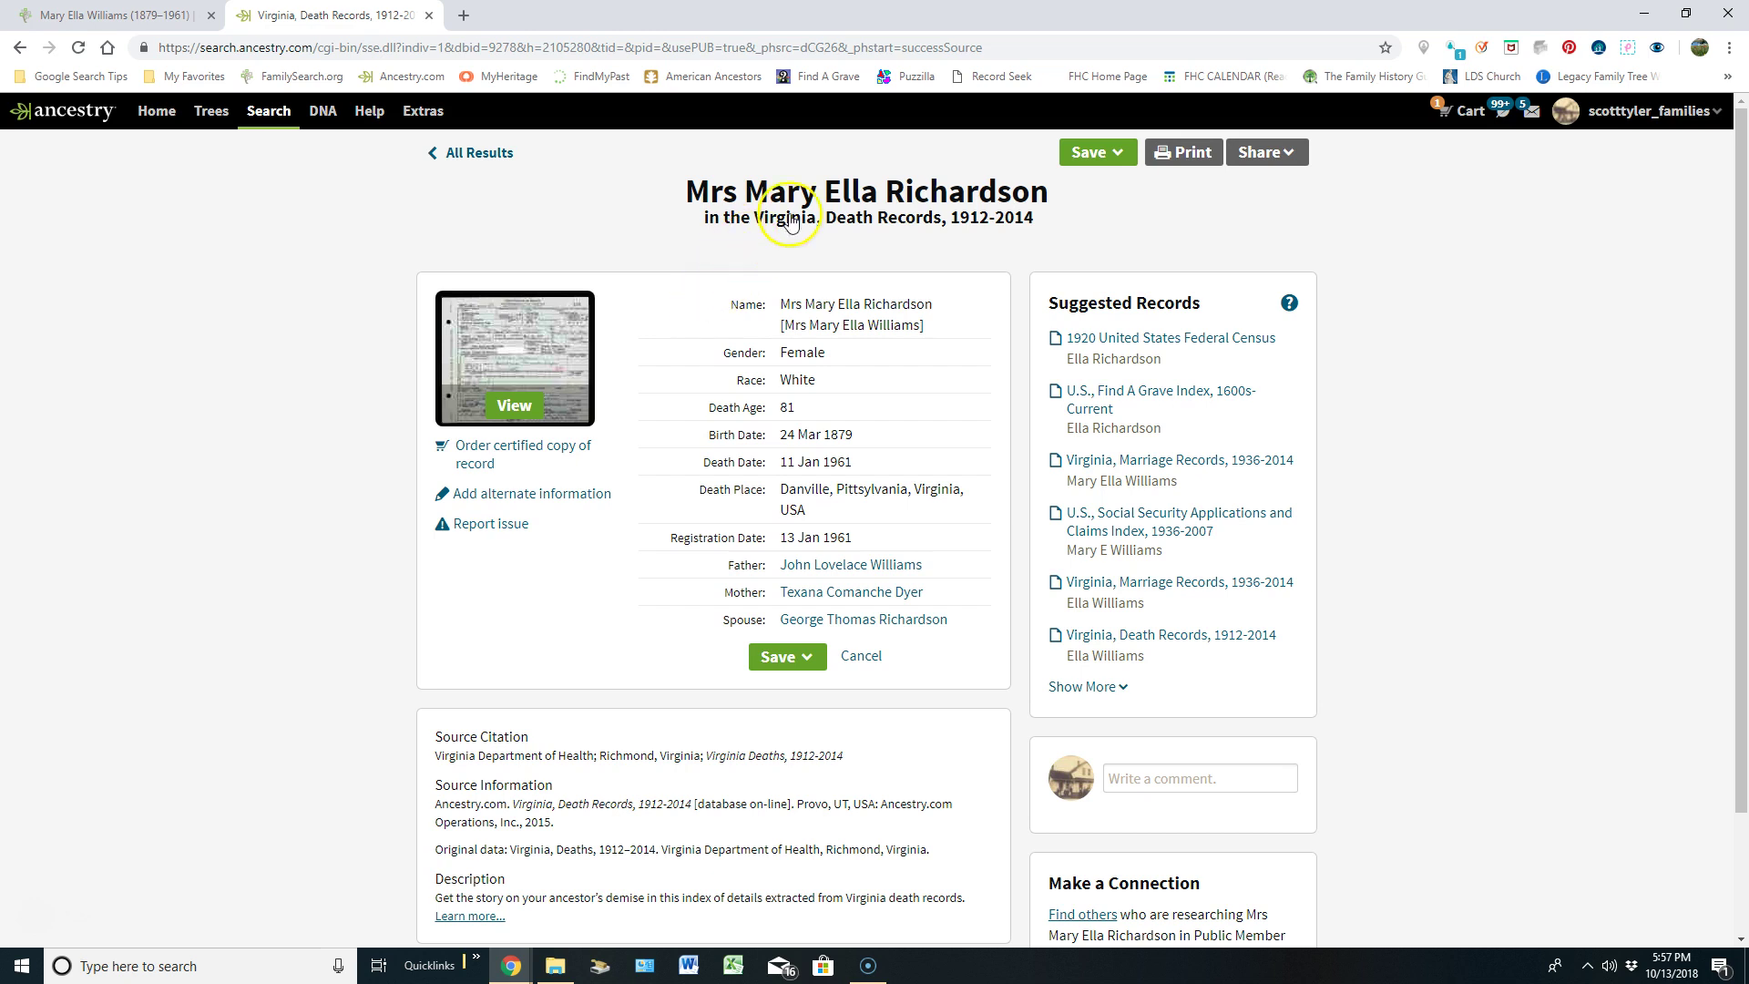
Send the death record to RecordSeek and append '(1961)' to its source title
click(991, 80)
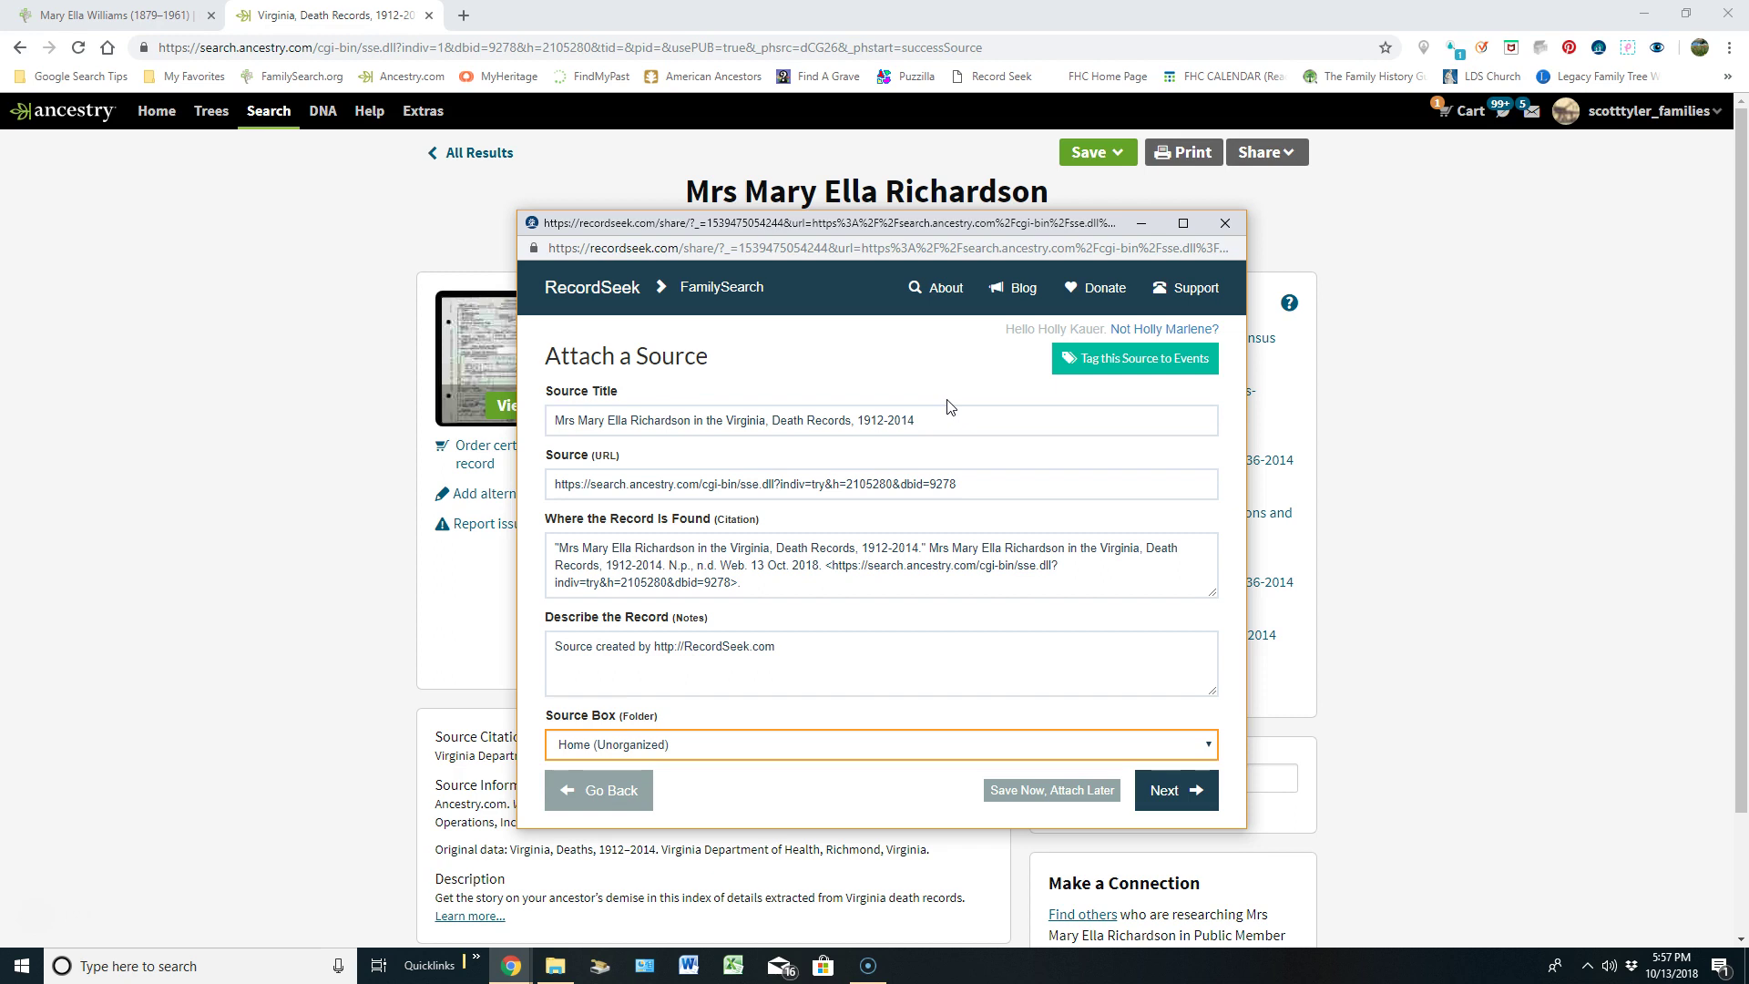
click(947, 421)
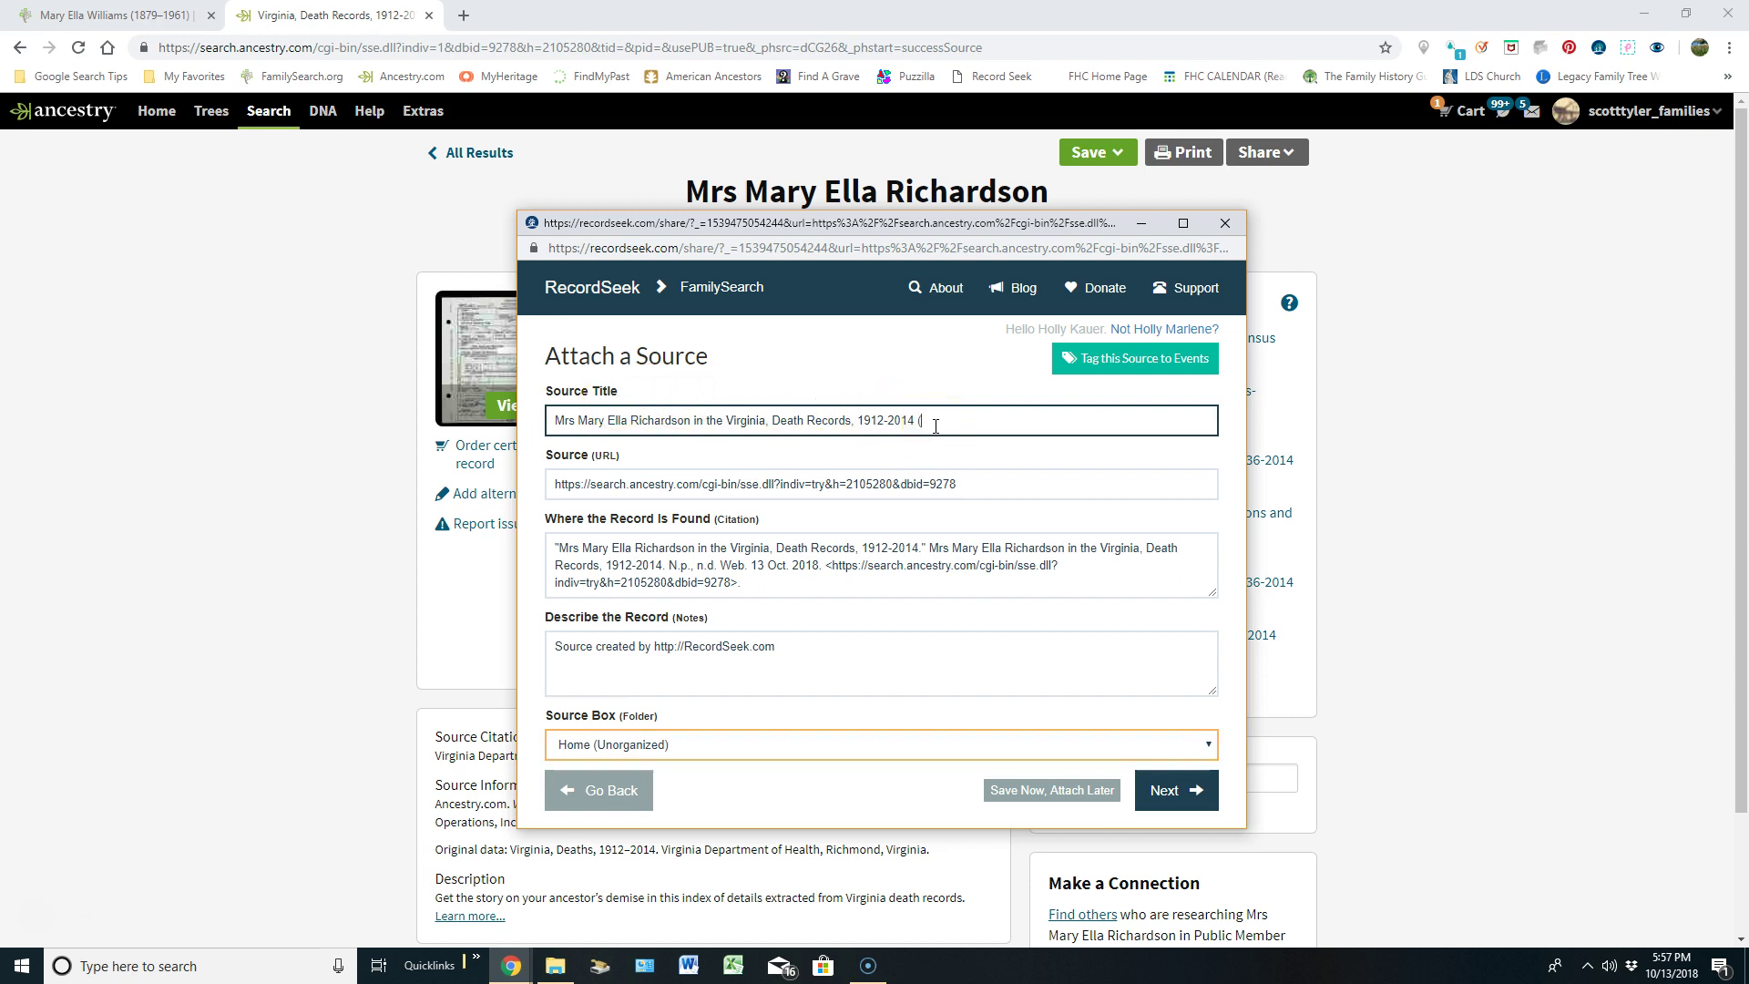
text((1961))
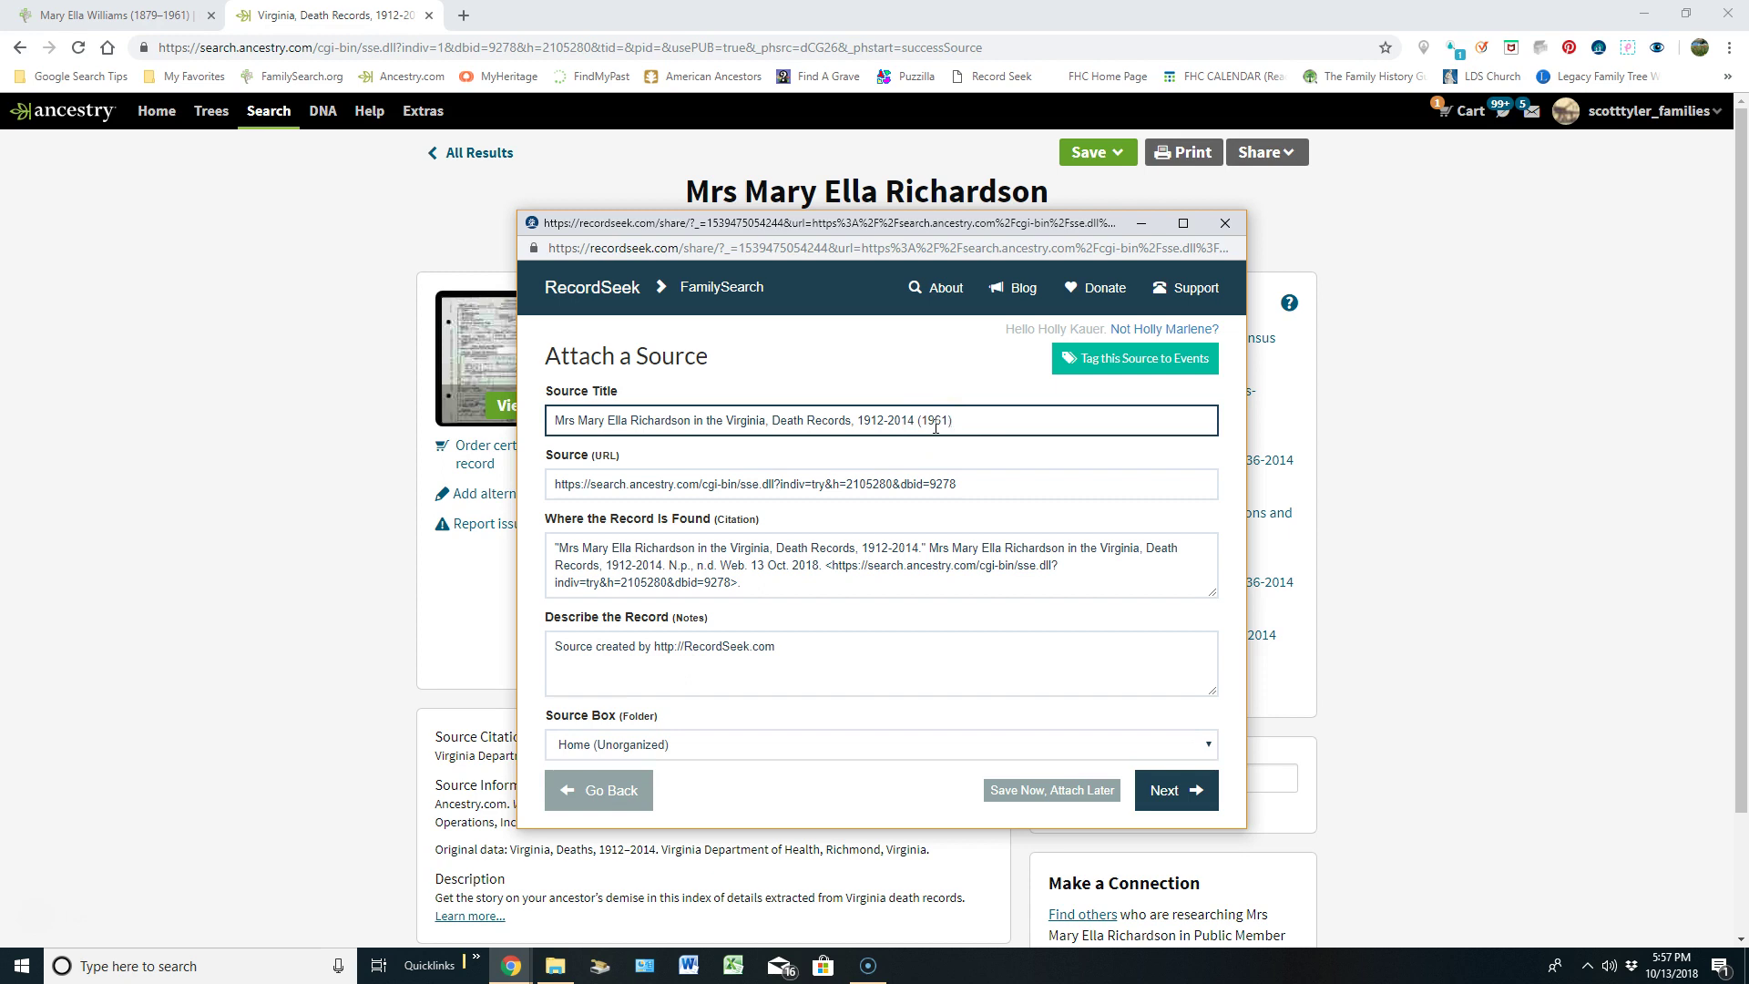
click(1000, 422)
Paste the copied death-record facts on a new line above the existing credit line in the notes
click(556, 649)
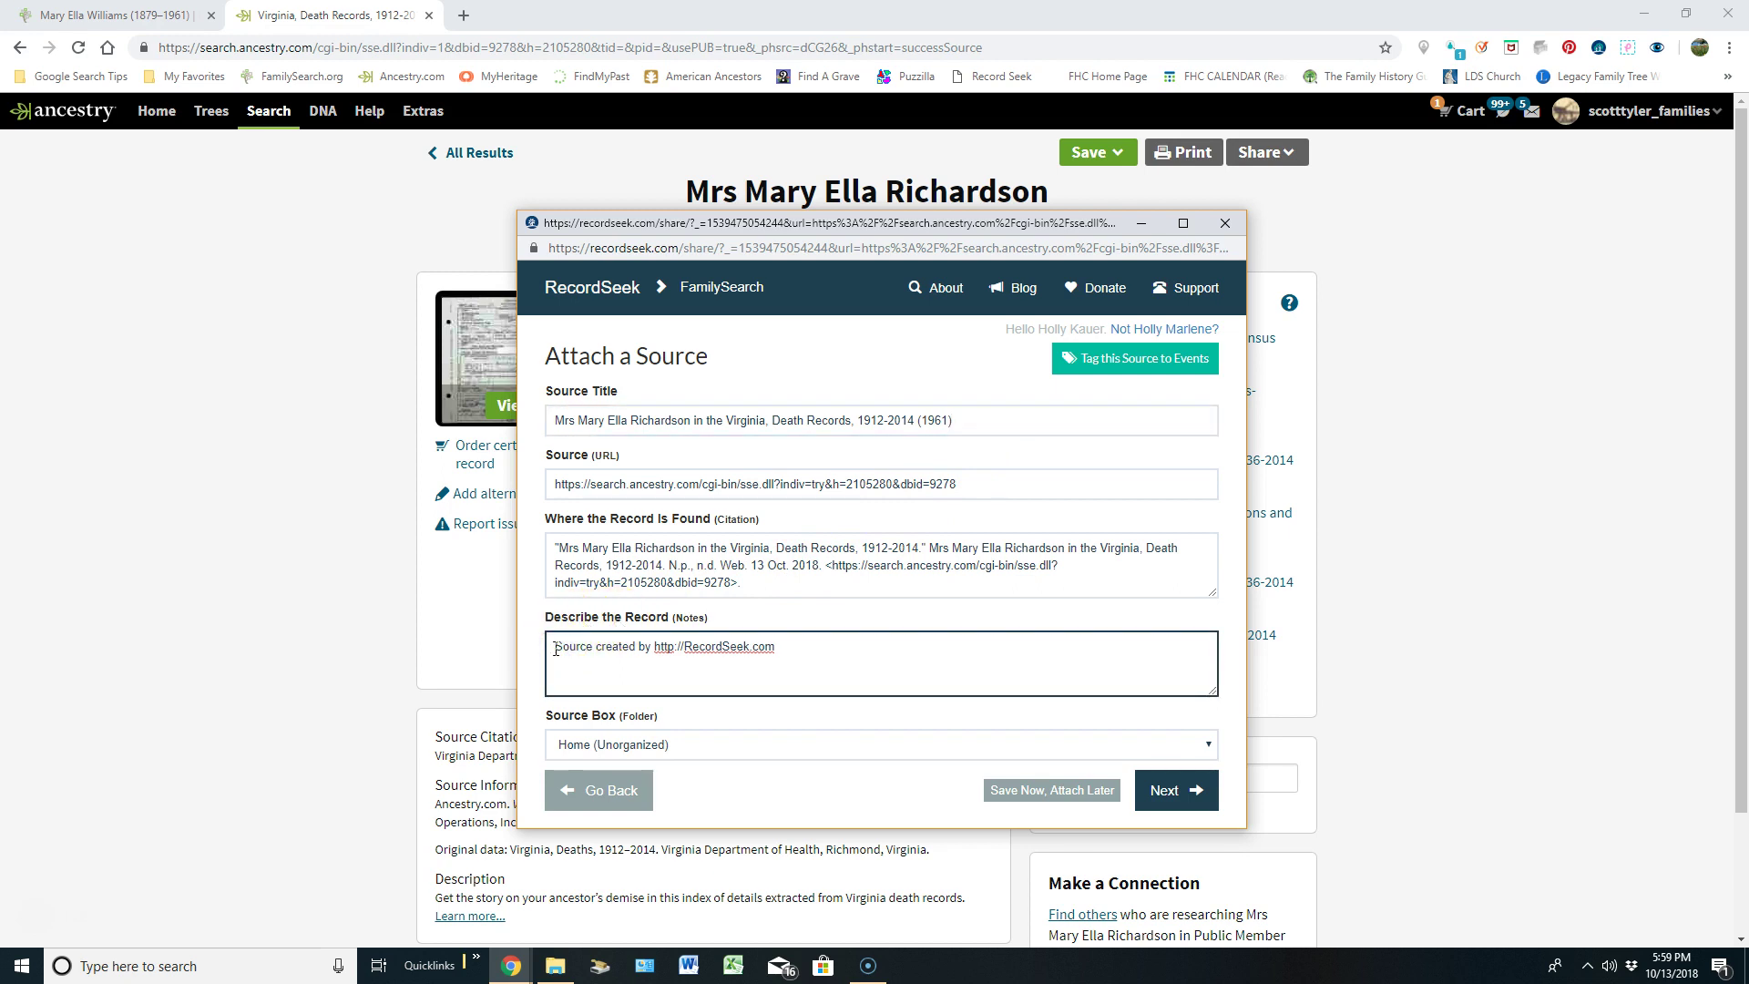
key(Return)
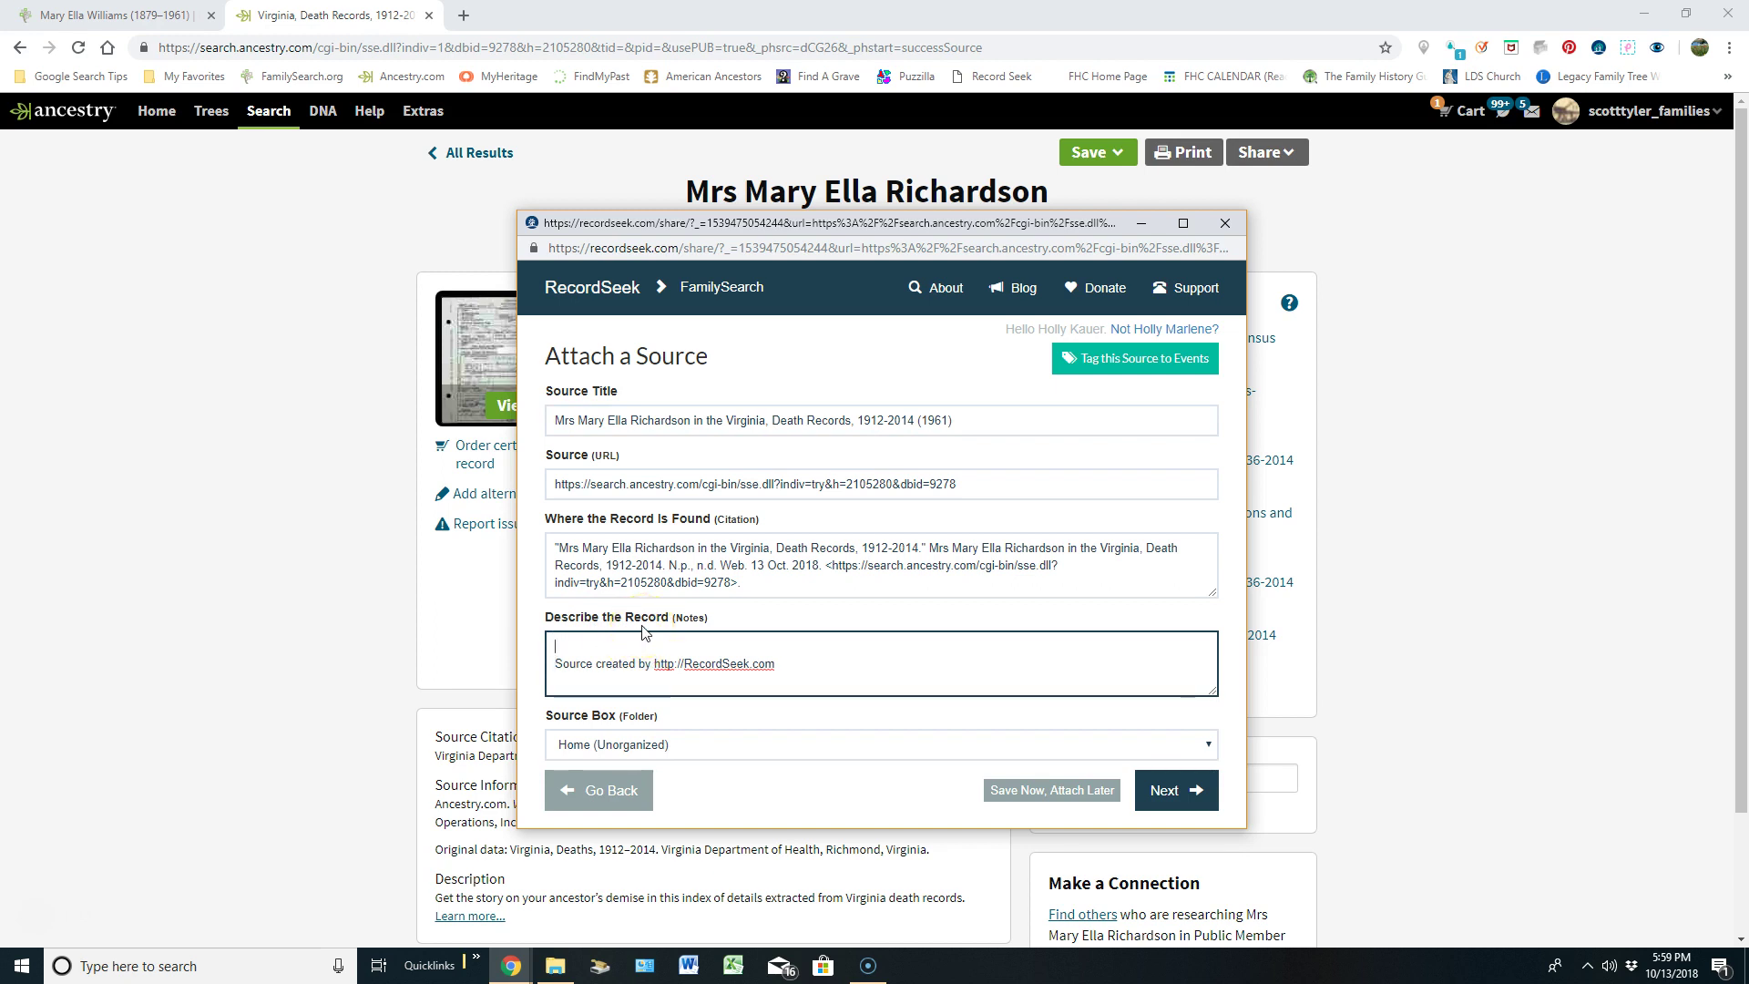
right_click(606, 644)
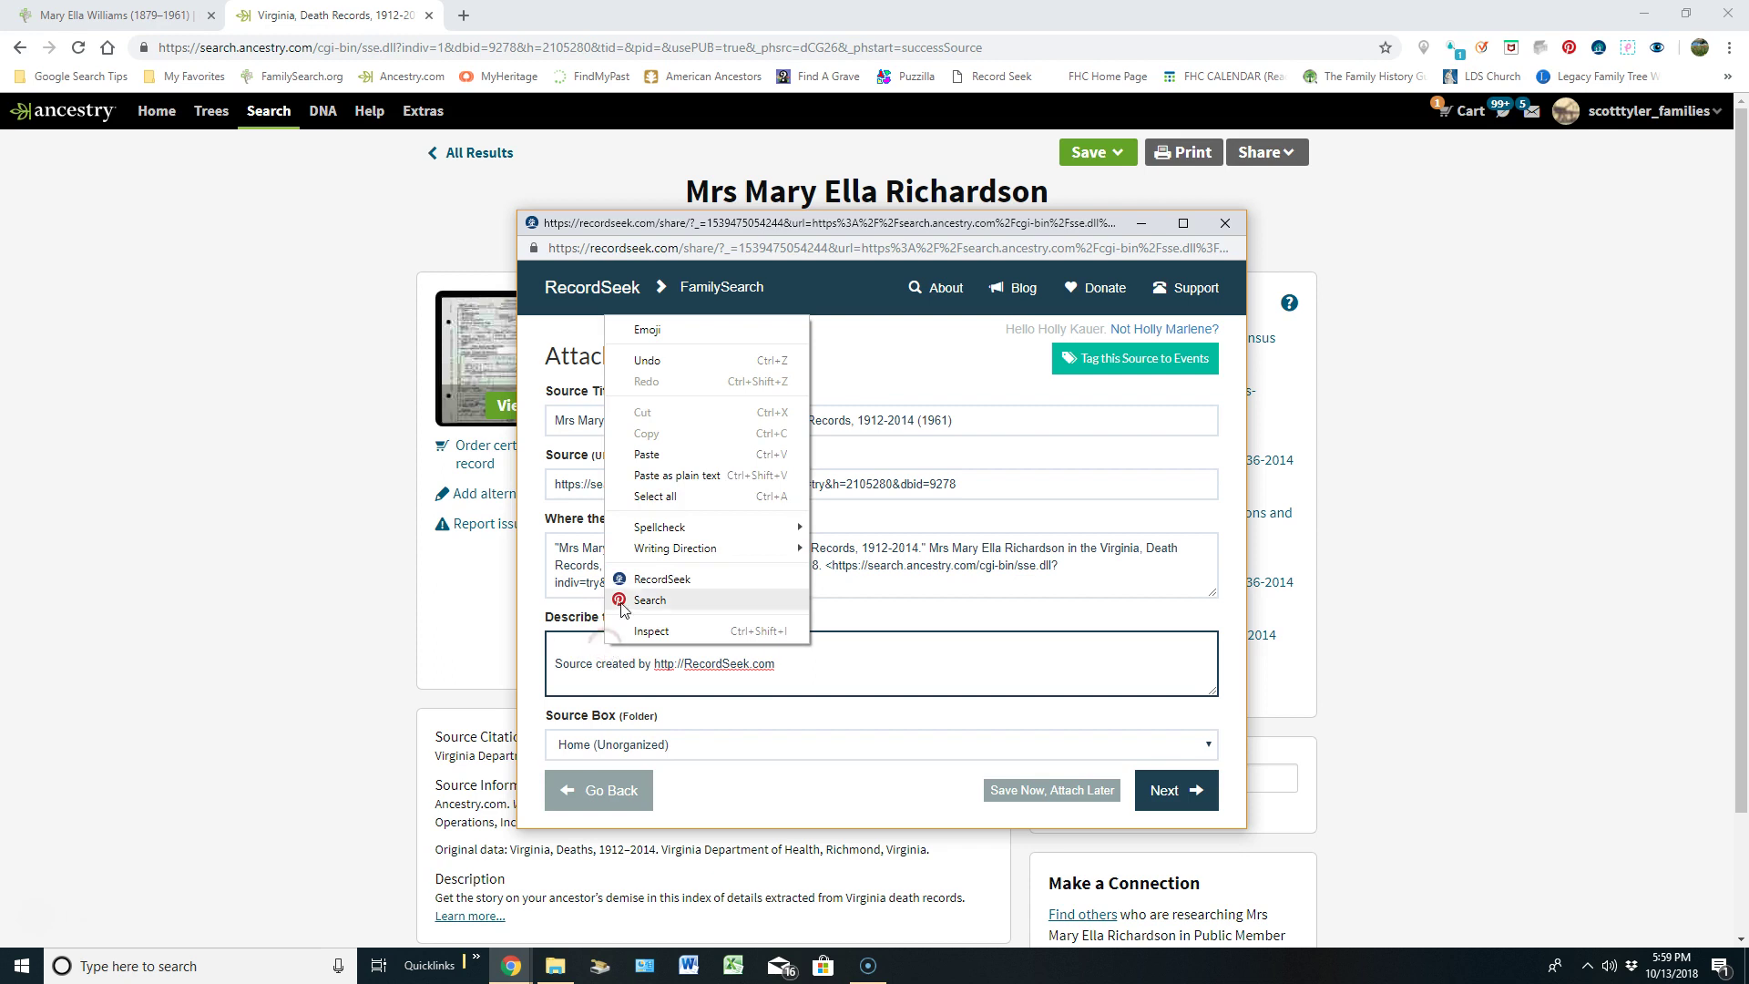
click(635, 465)
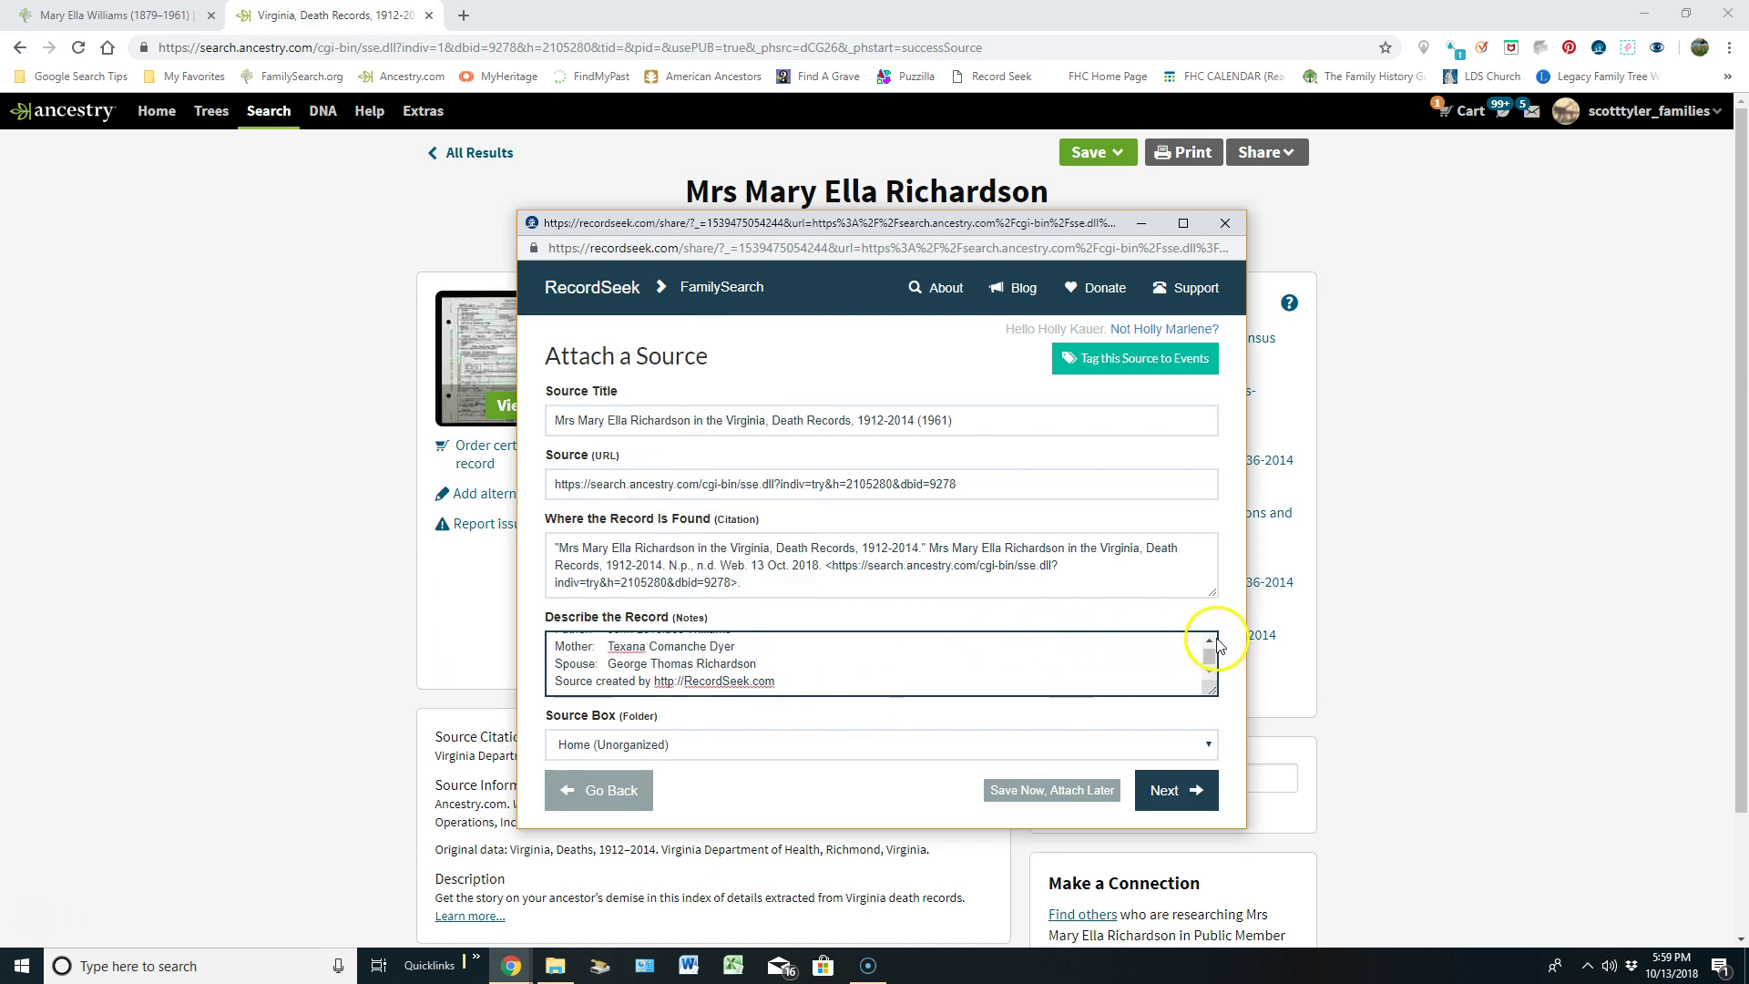
click(1210, 643)
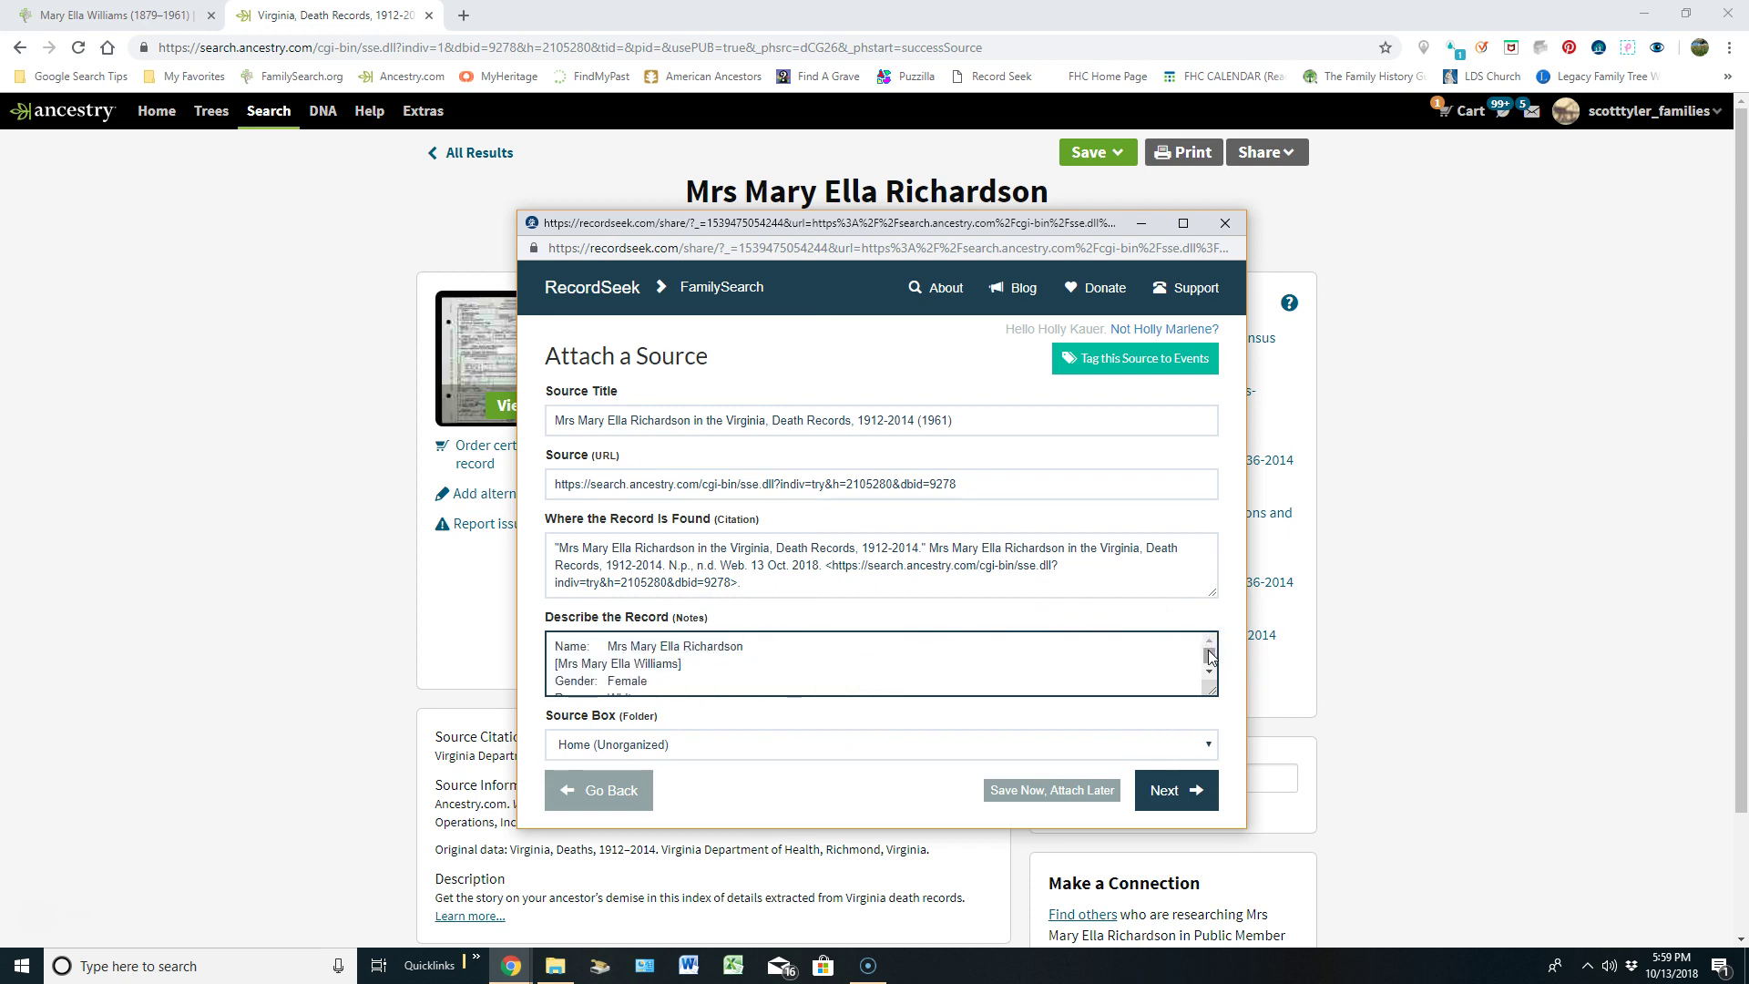
click(1209, 673)
click(1209, 674)
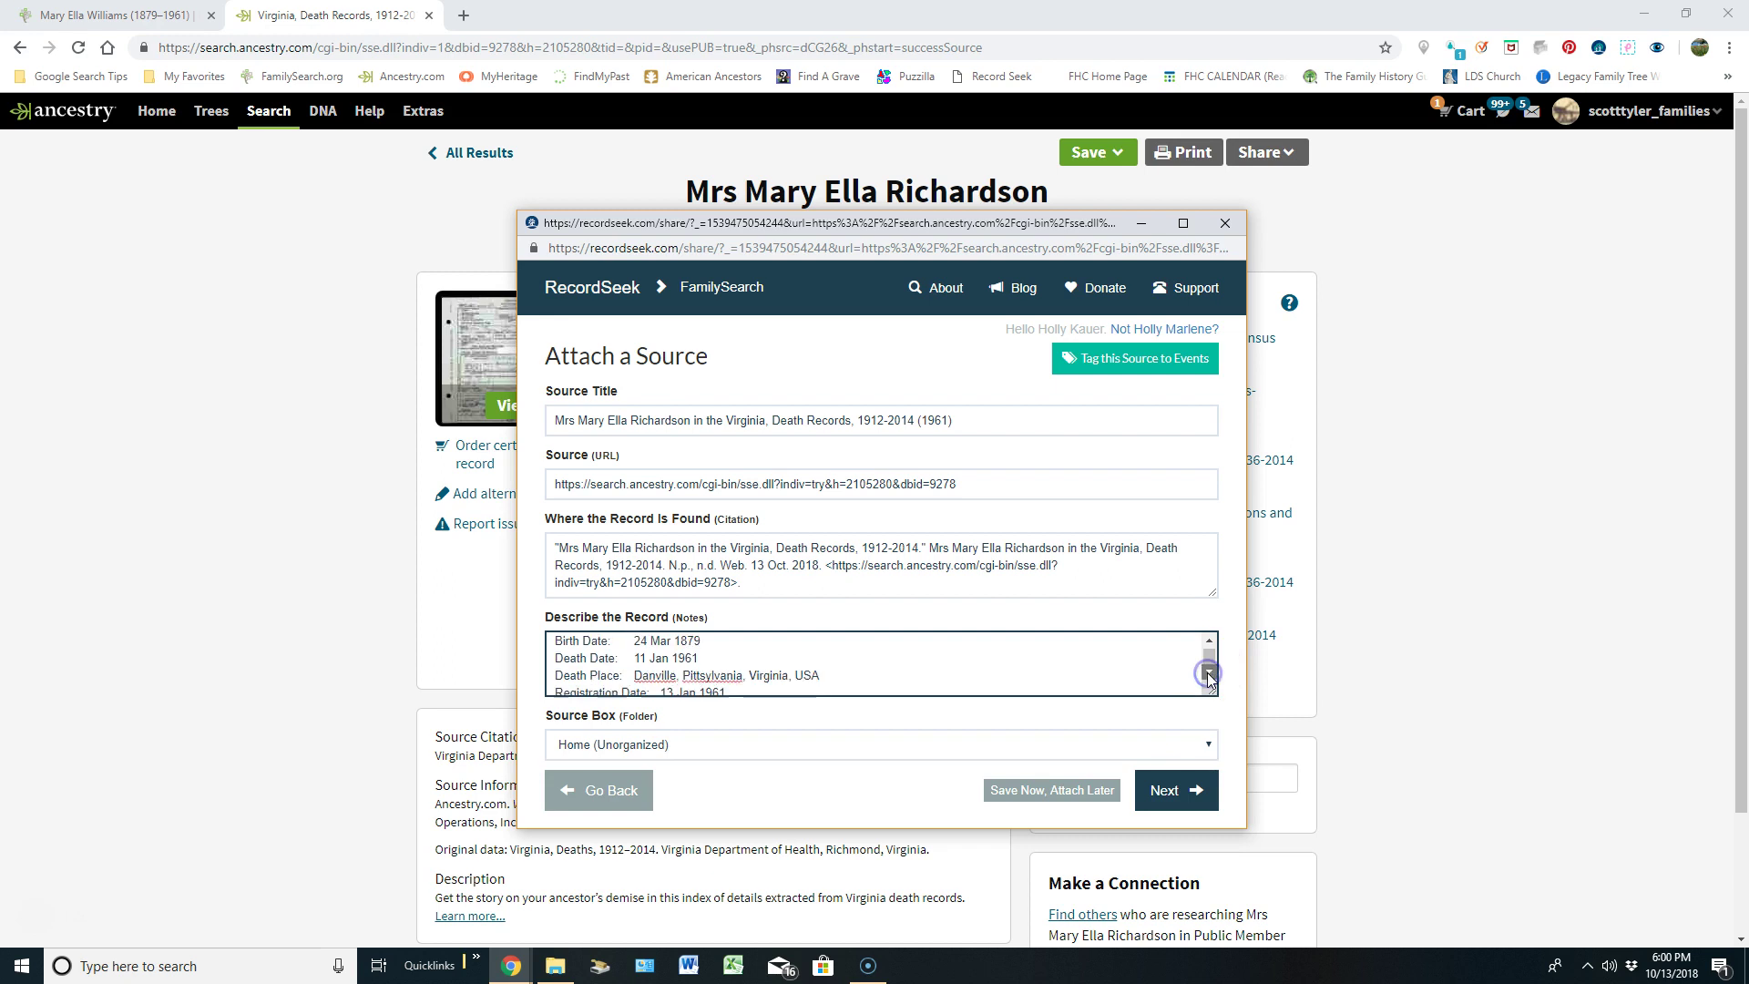
click(1209, 674)
click(1209, 674)
click(1210, 676)
click(1209, 678)
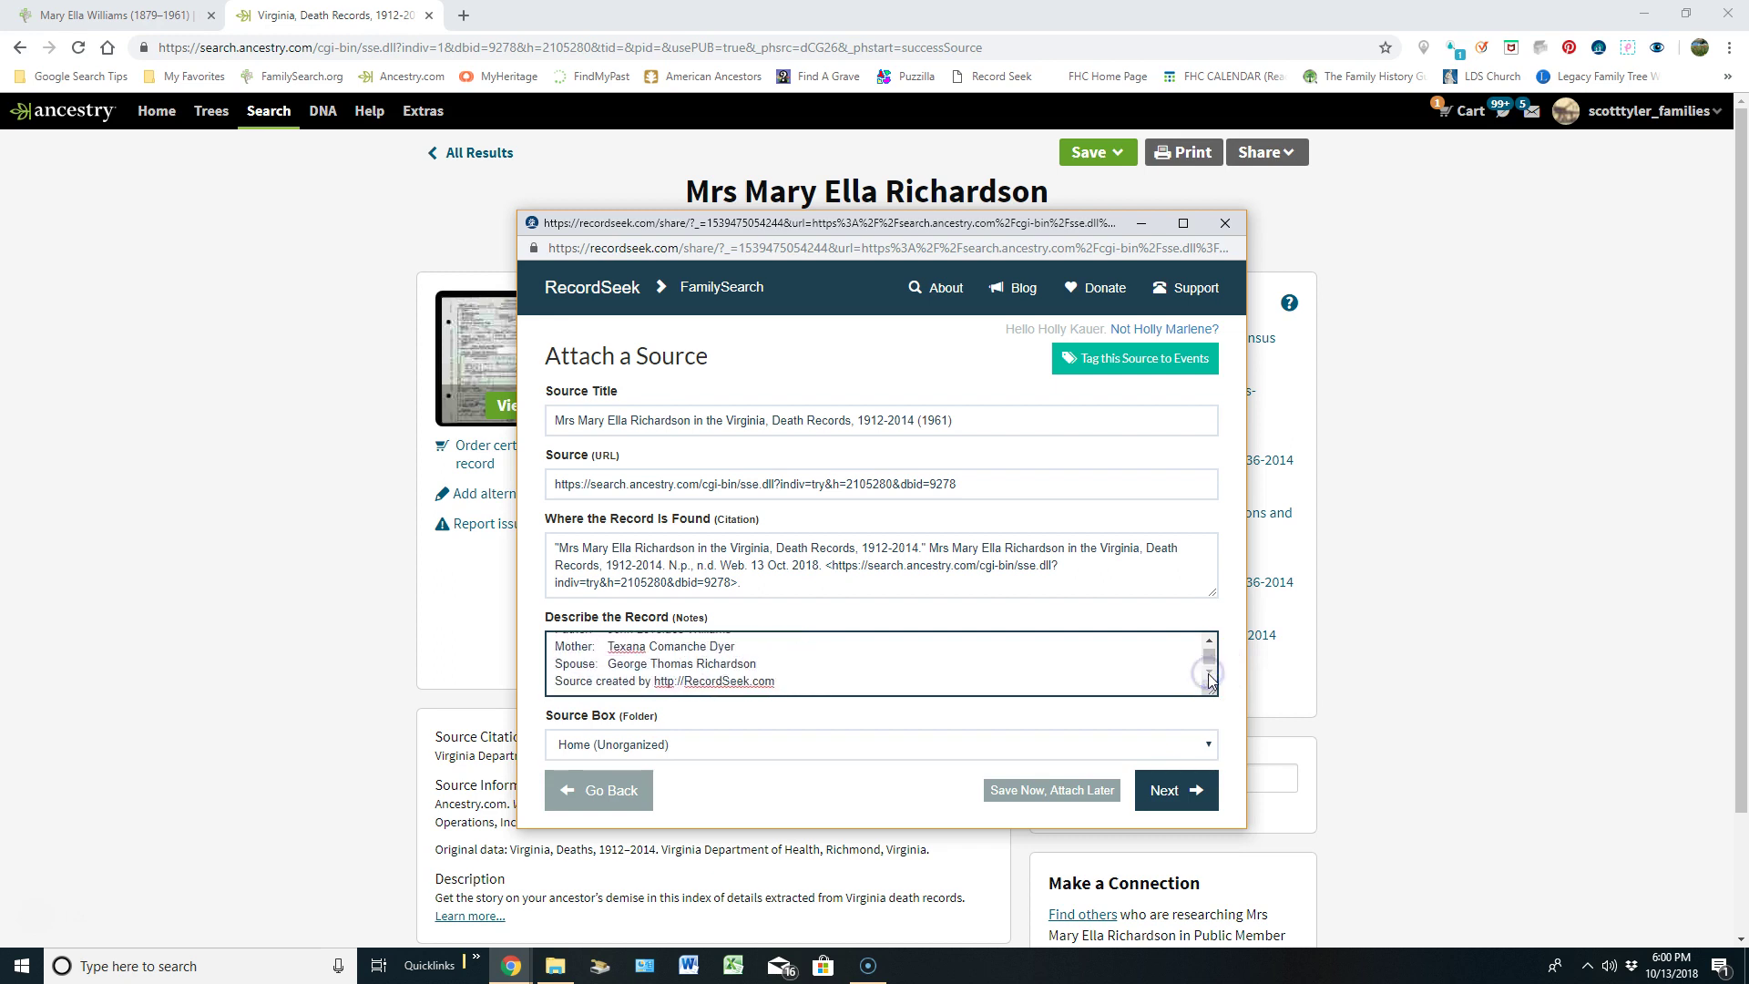
Tag the source to Name, Birth, Death, Gender and Burial, then proceed to the person search
click(1145, 369)
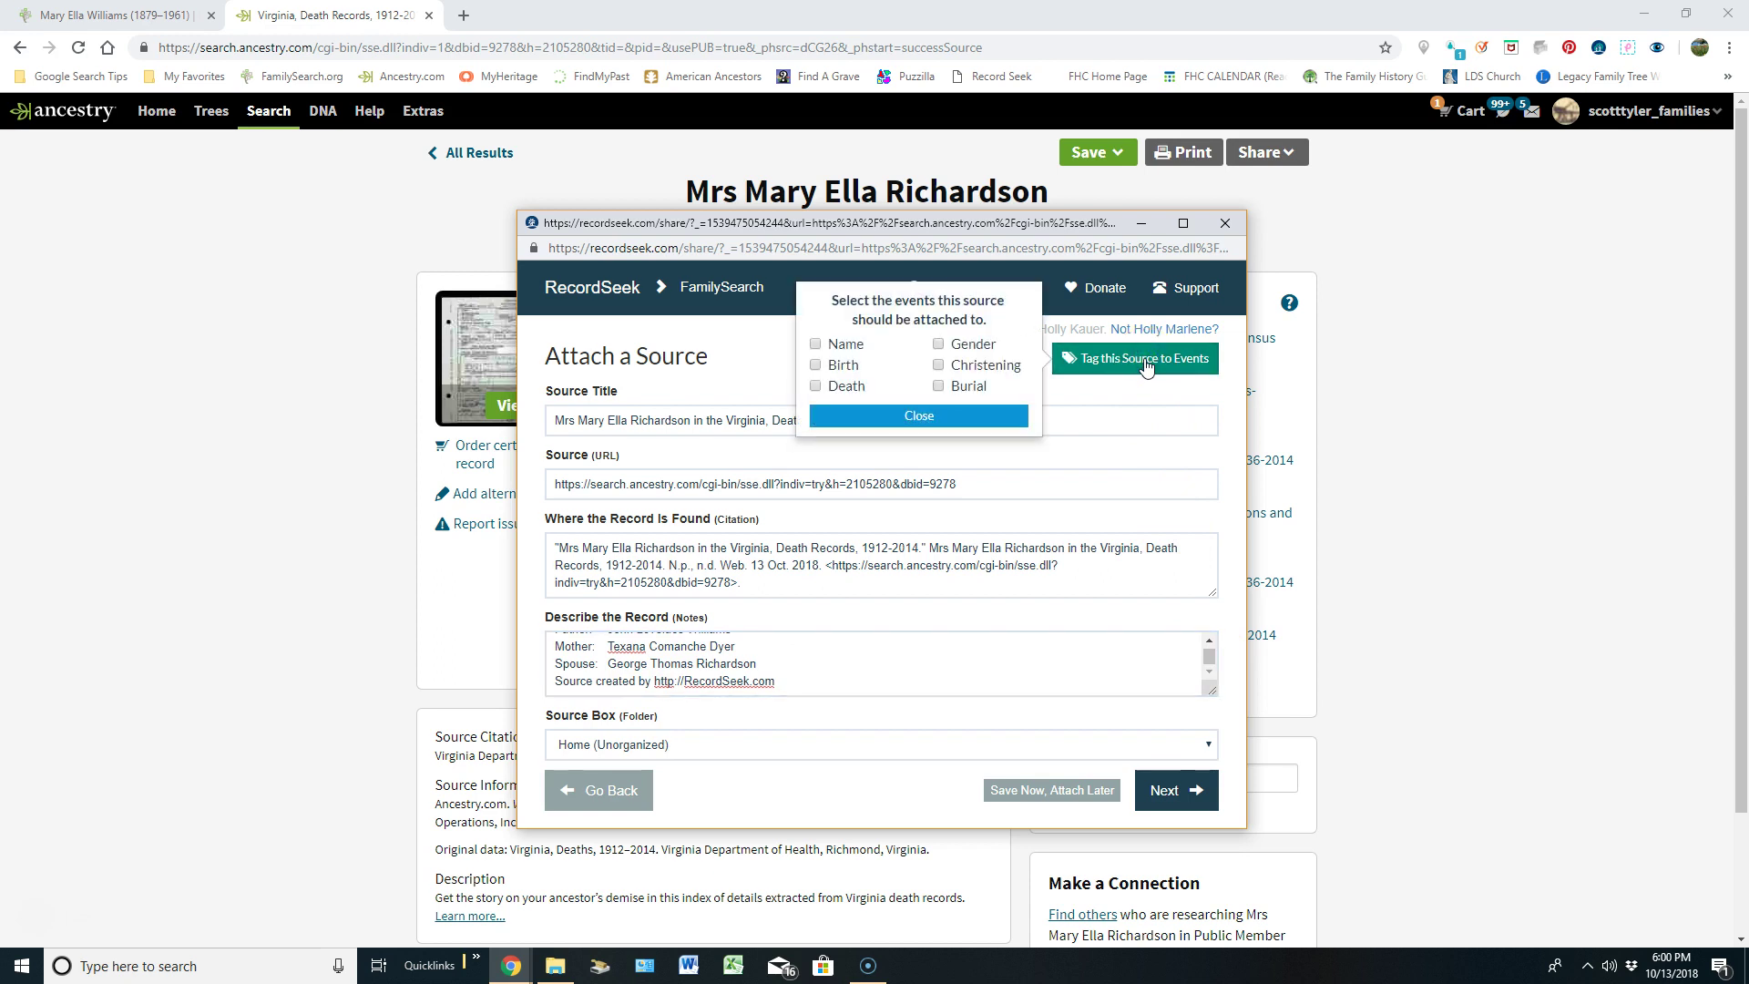
click(816, 347)
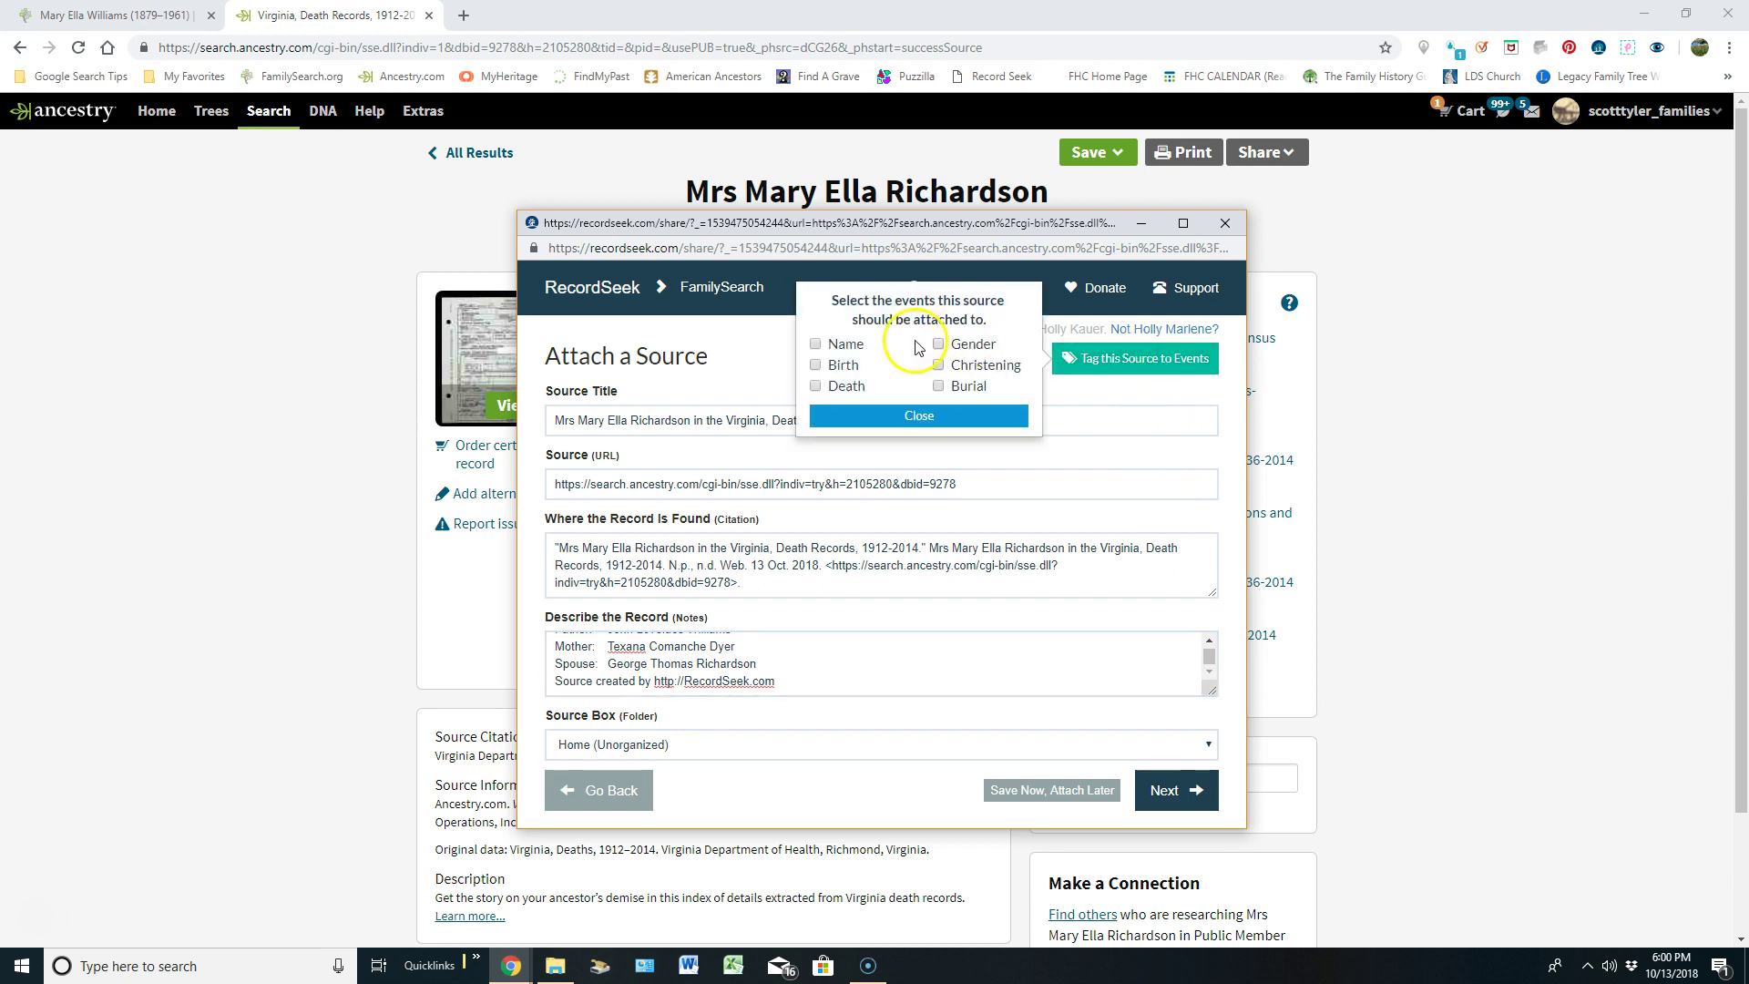
click(816, 346)
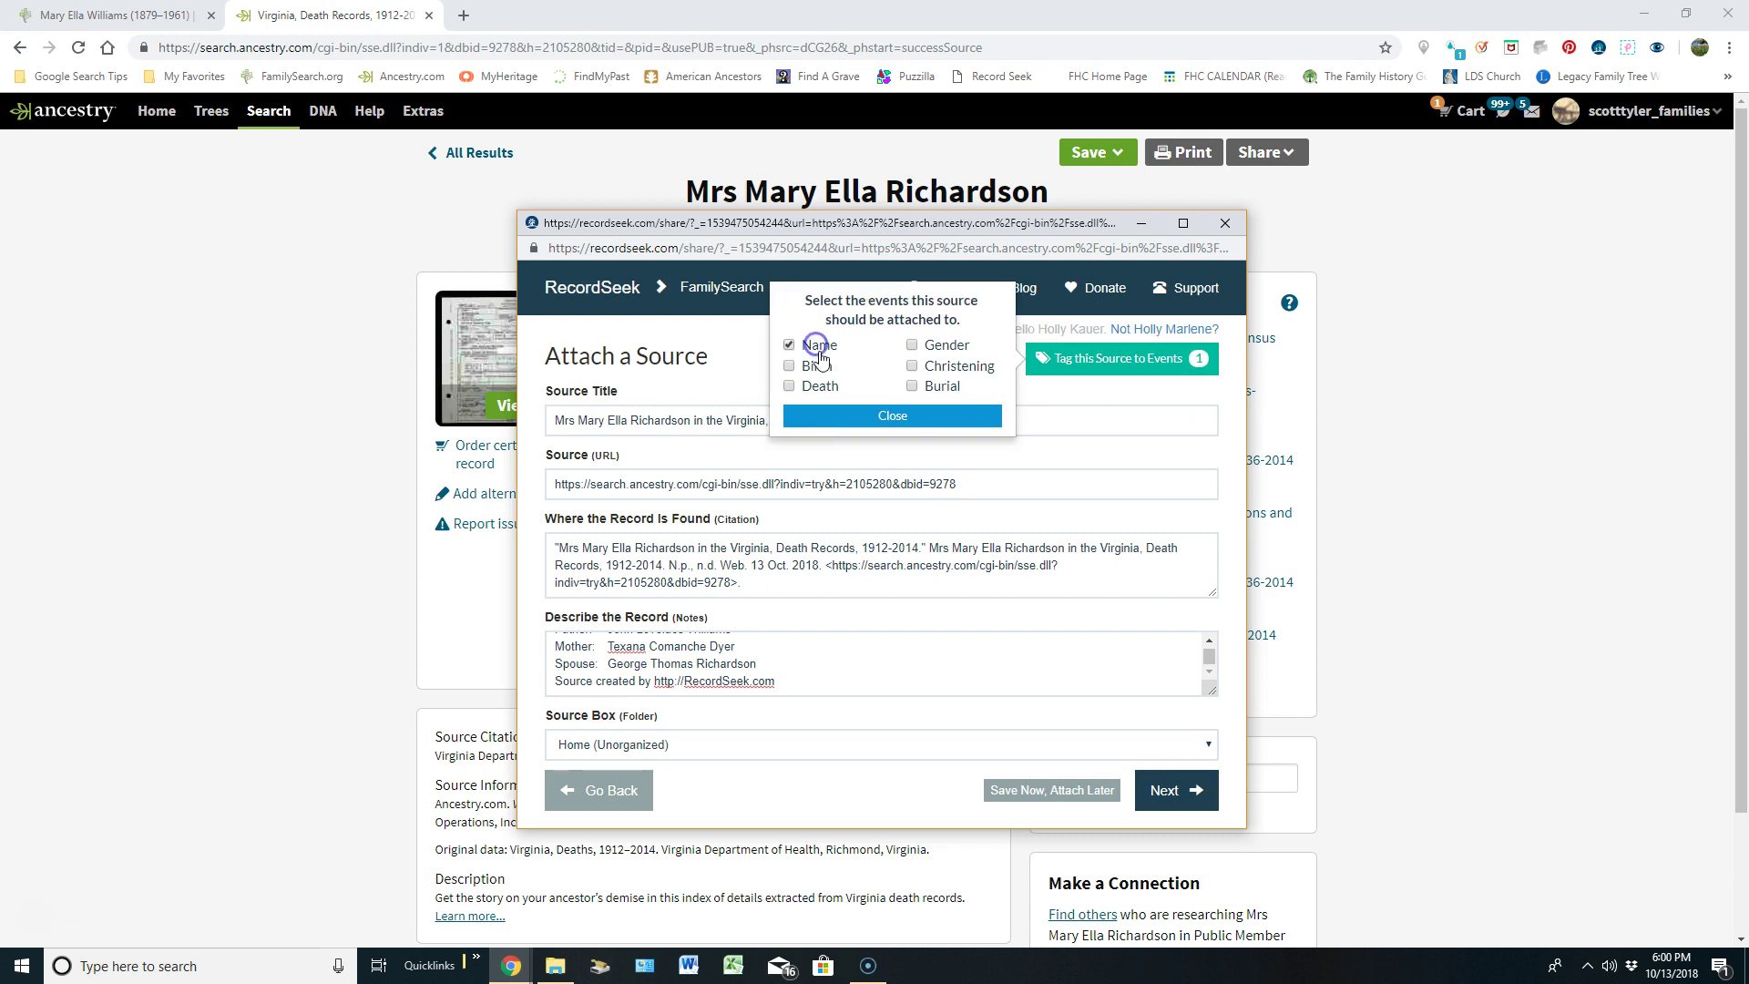
click(789, 365)
click(789, 386)
click(911, 344)
click(911, 386)
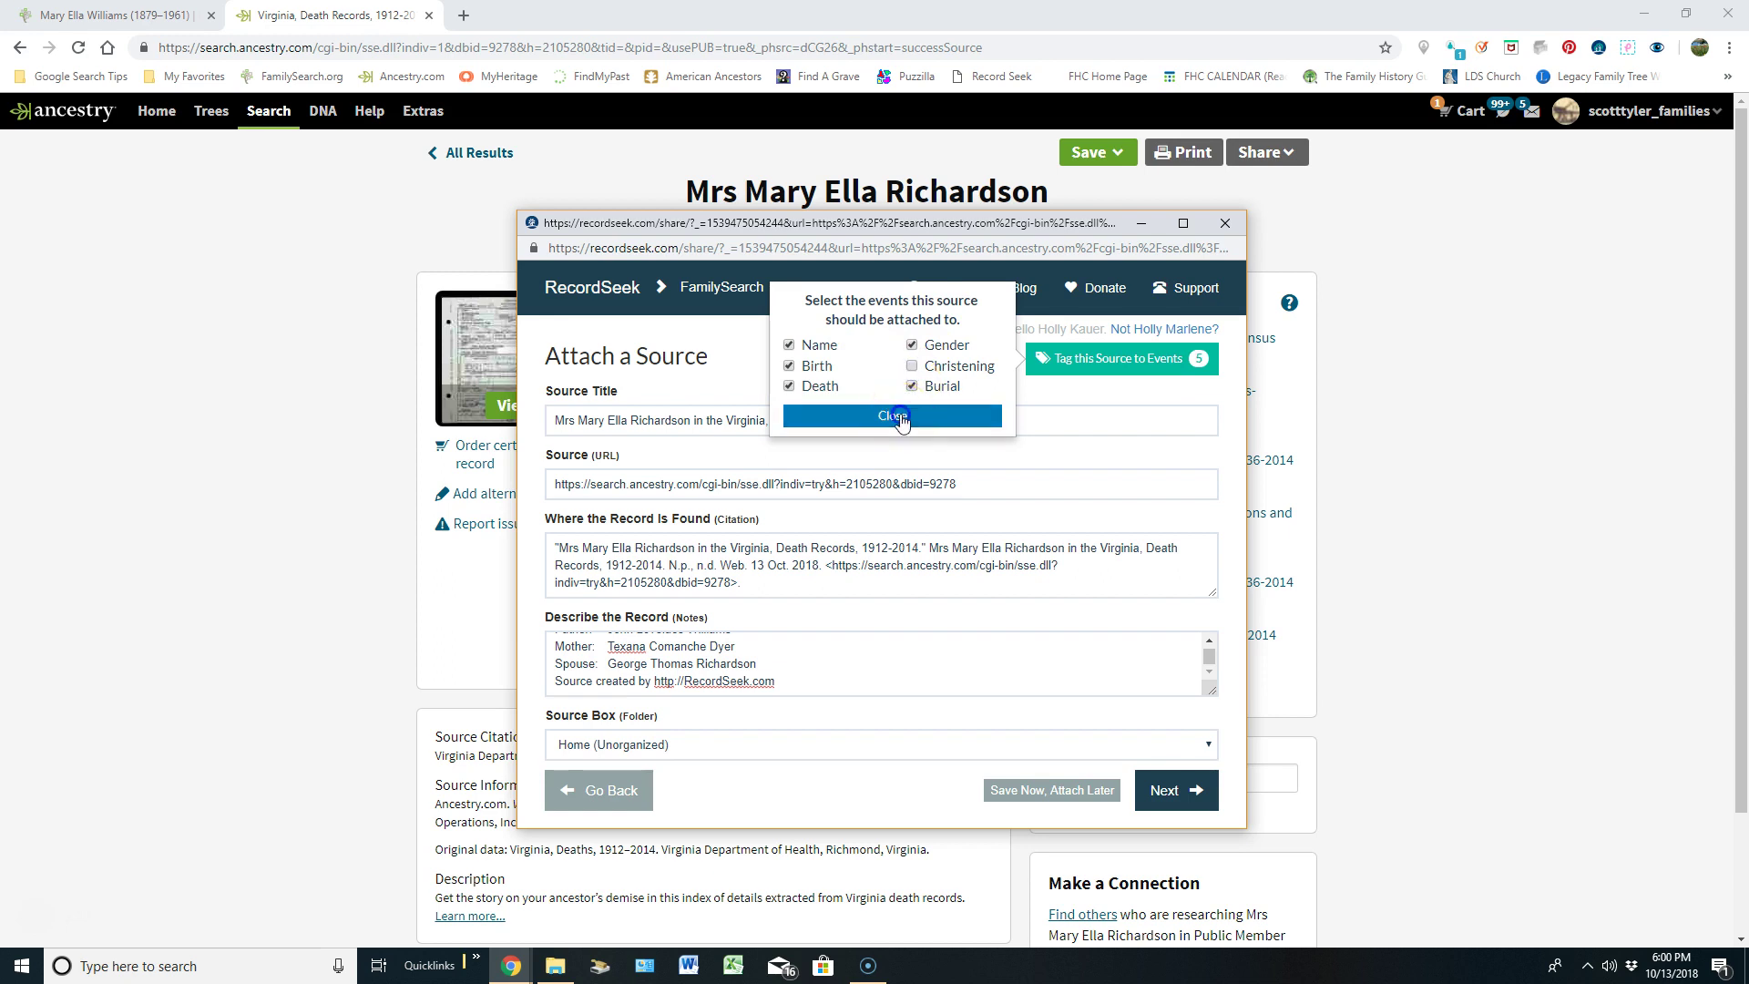
click(893, 416)
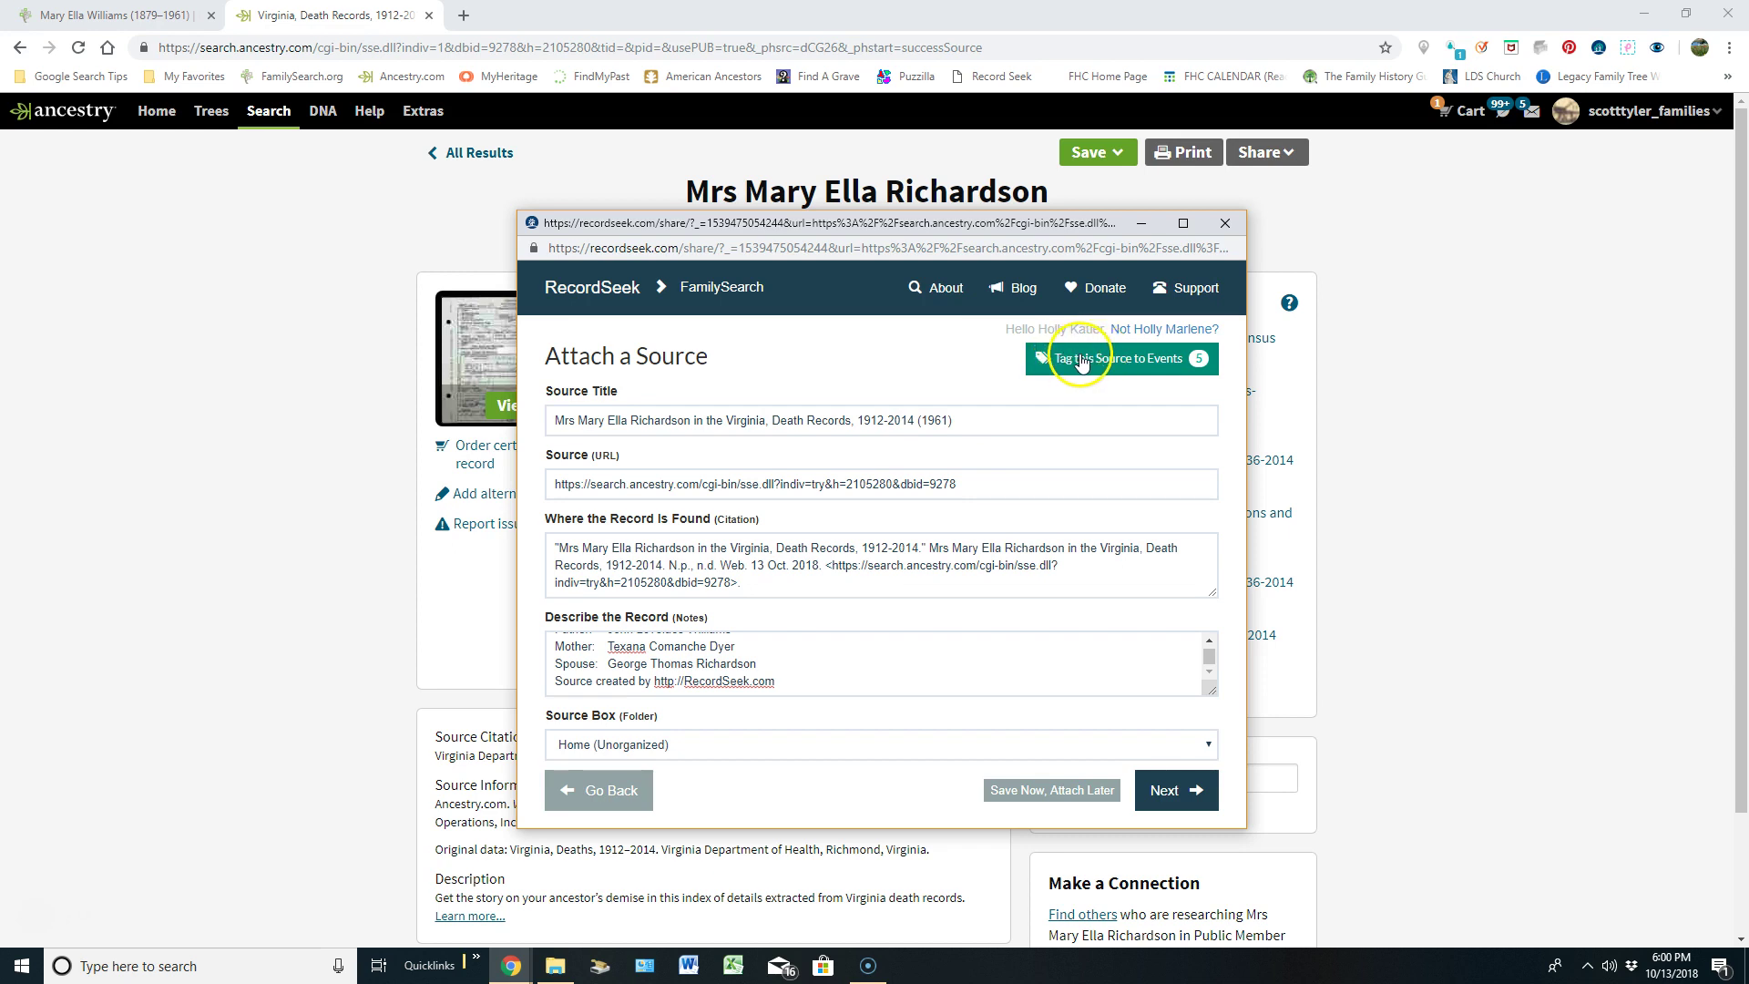
click(1175, 789)
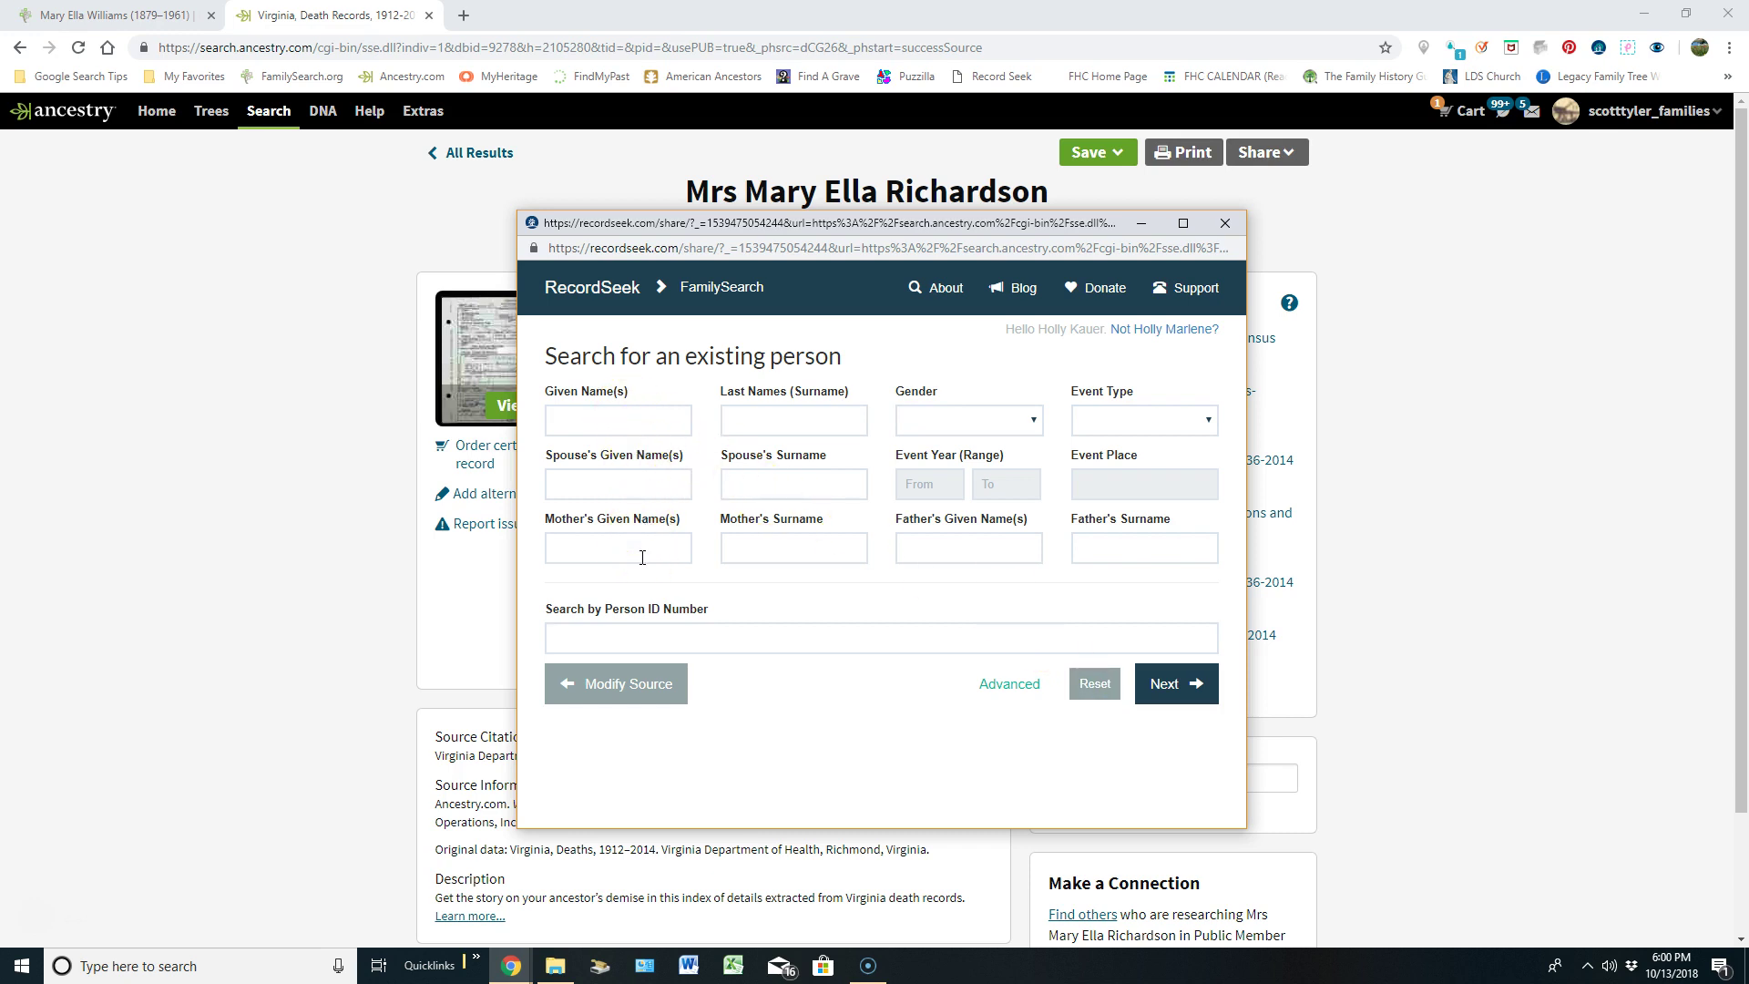
Copy the ancestor's person ID from her FamilySearch profile
click(132, 15)
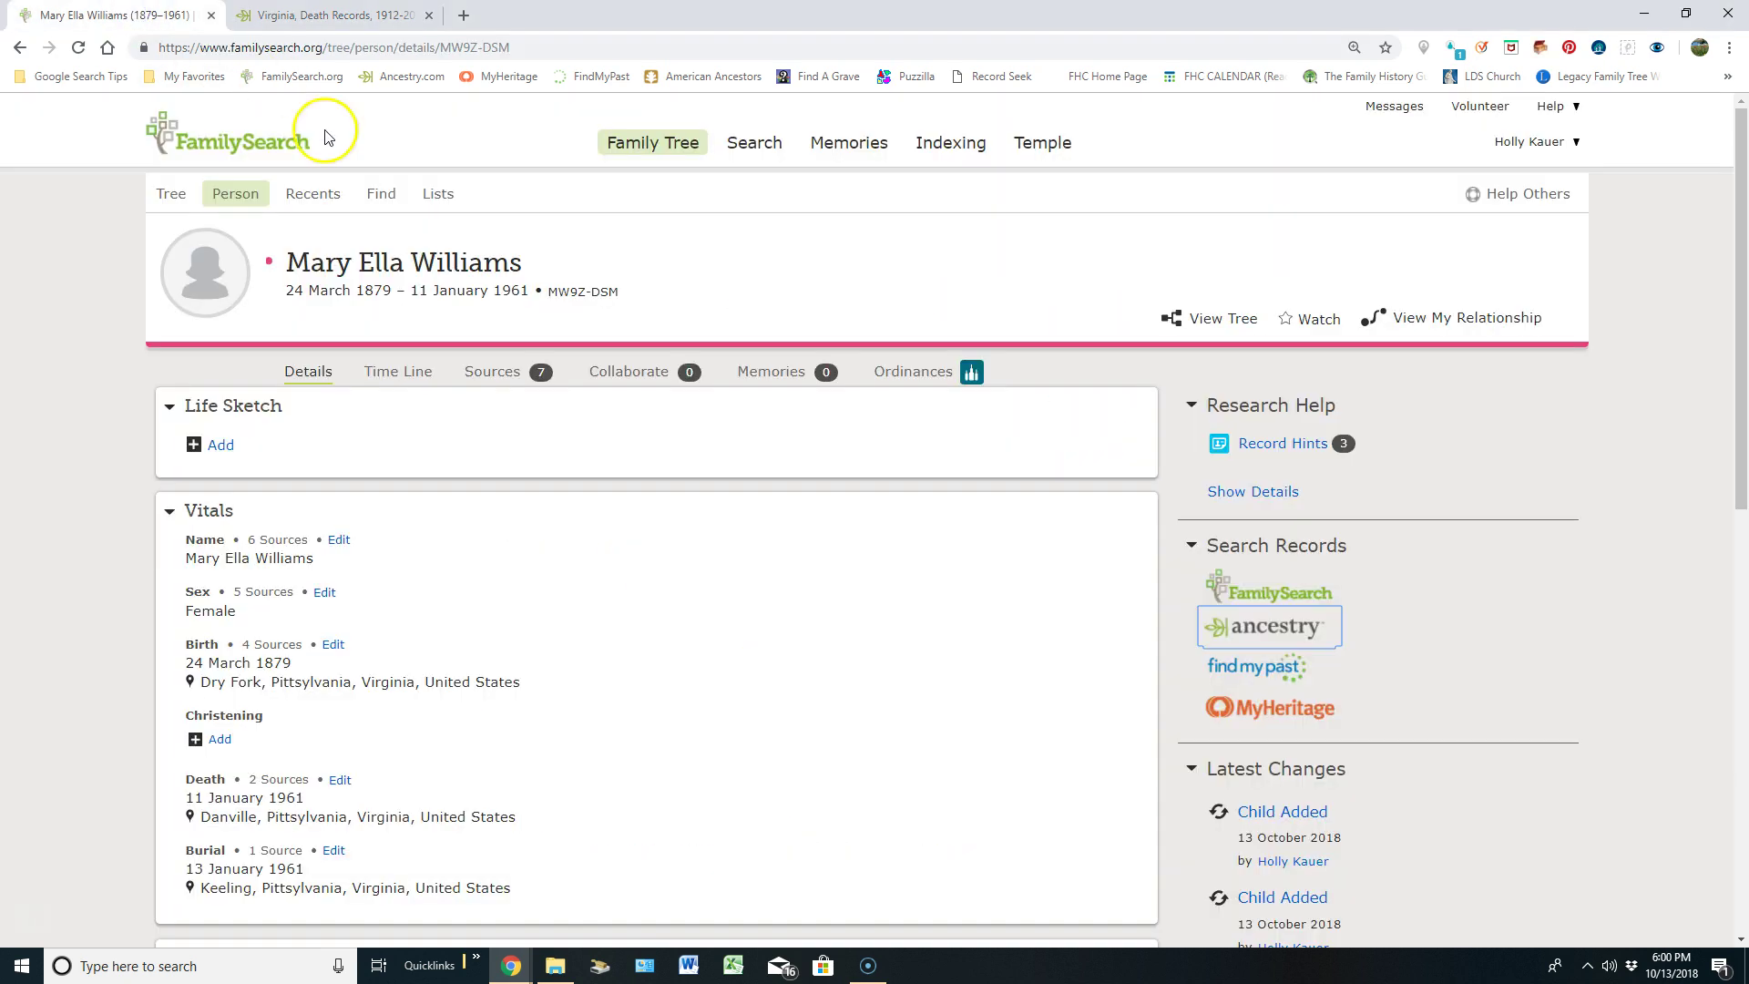
click(561, 292)
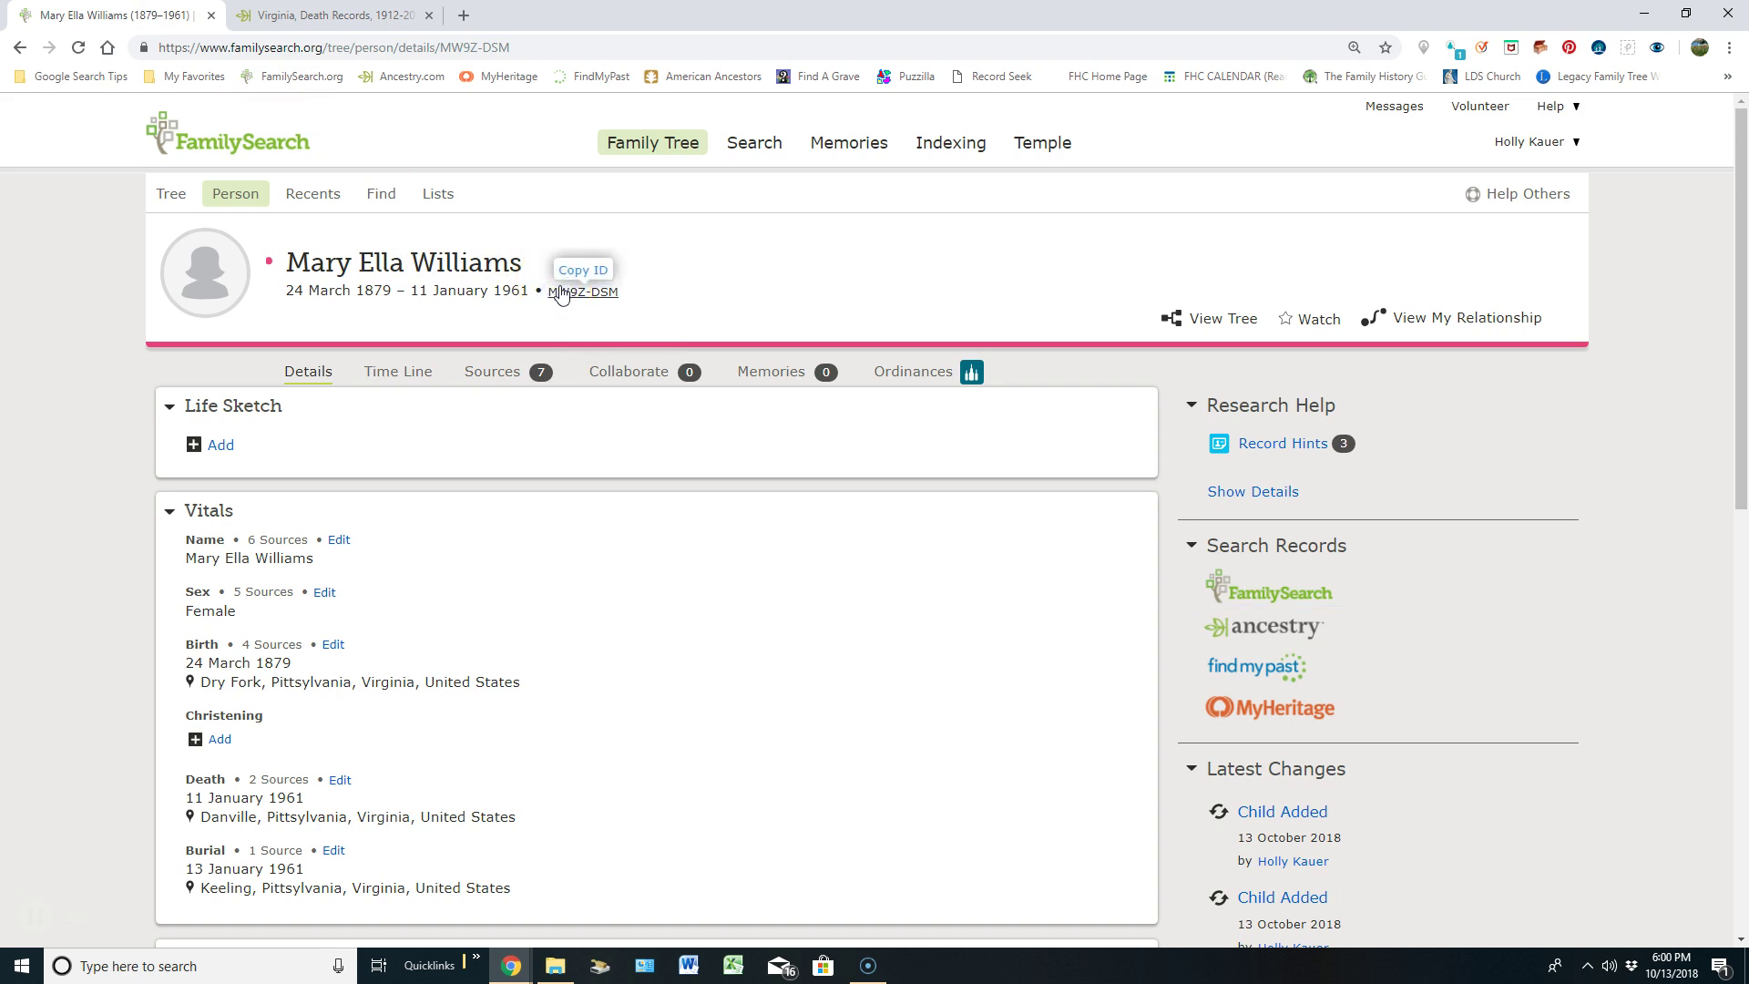
click(562, 293)
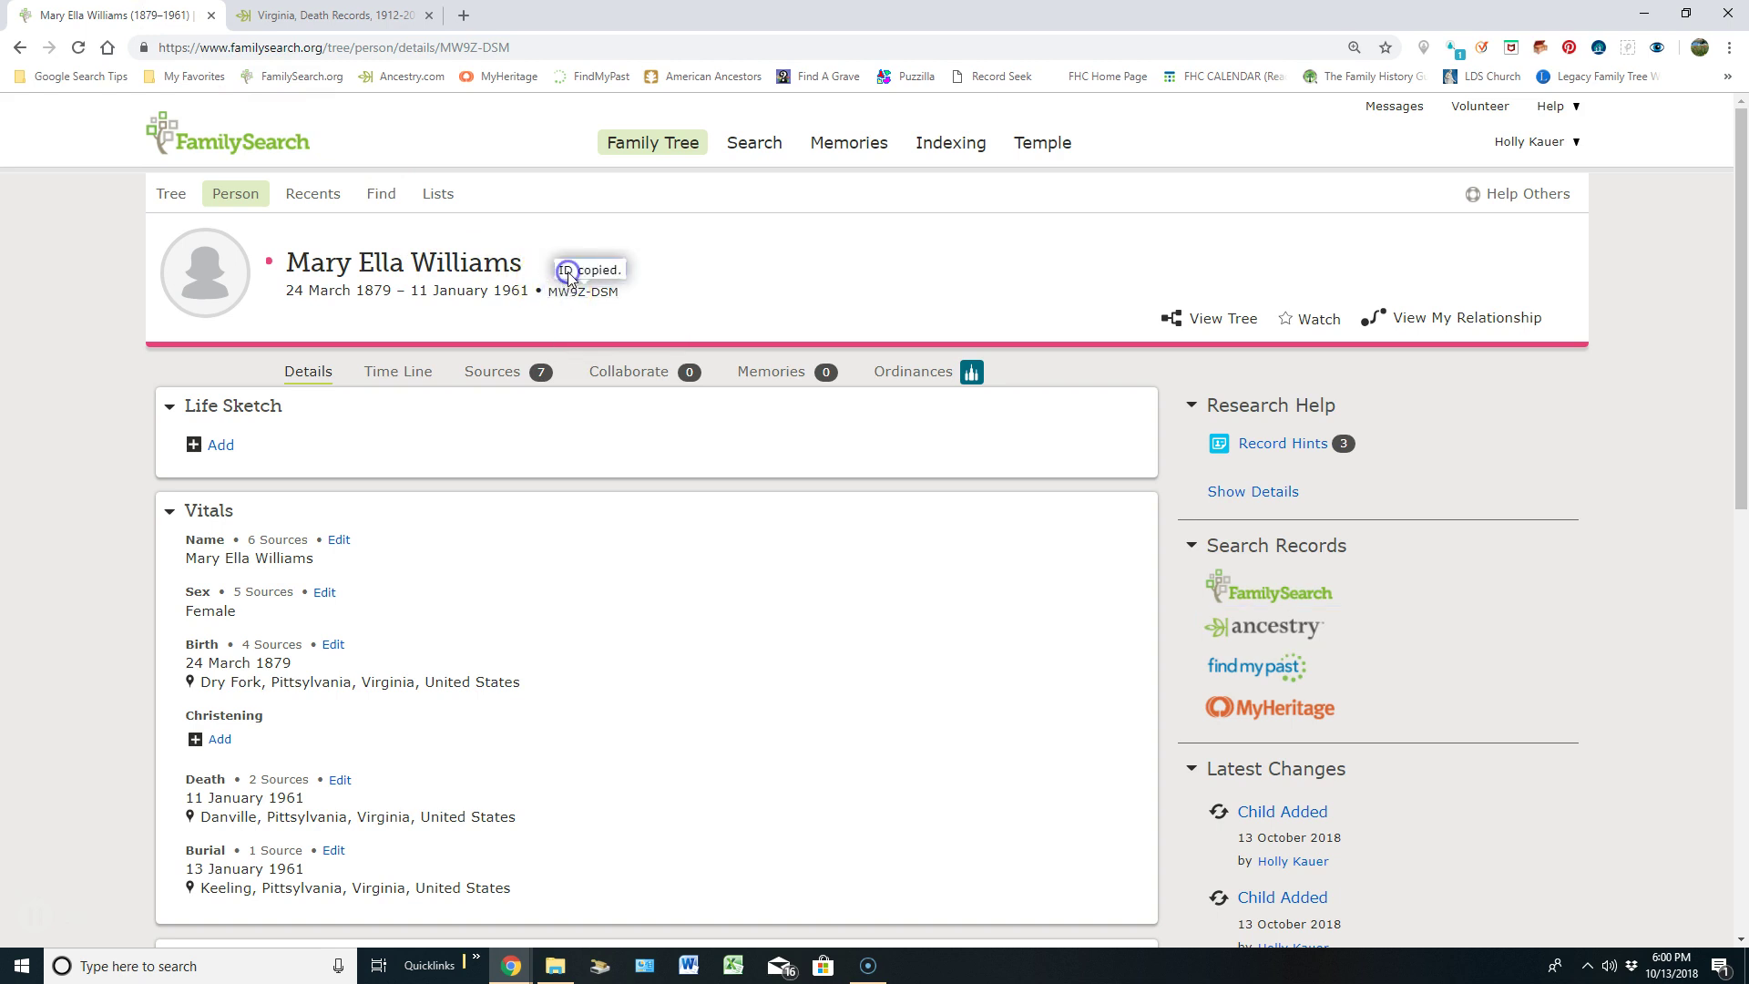
click(345, 16)
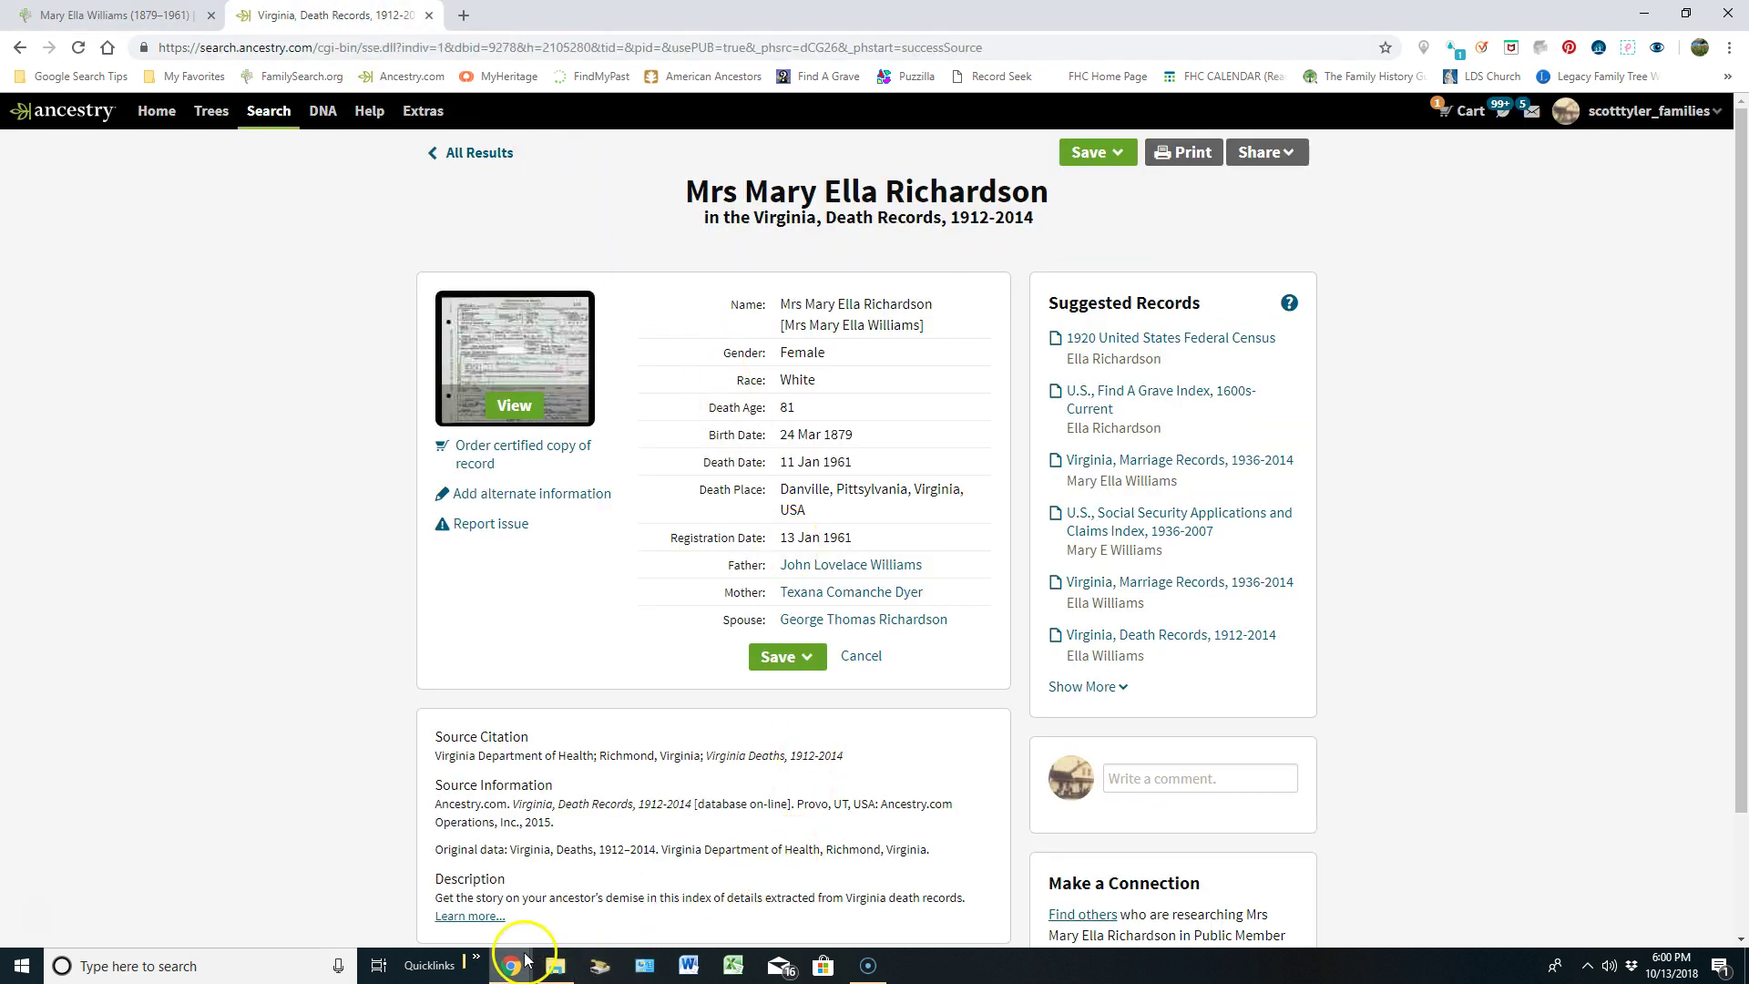
mouse_move(524, 960)
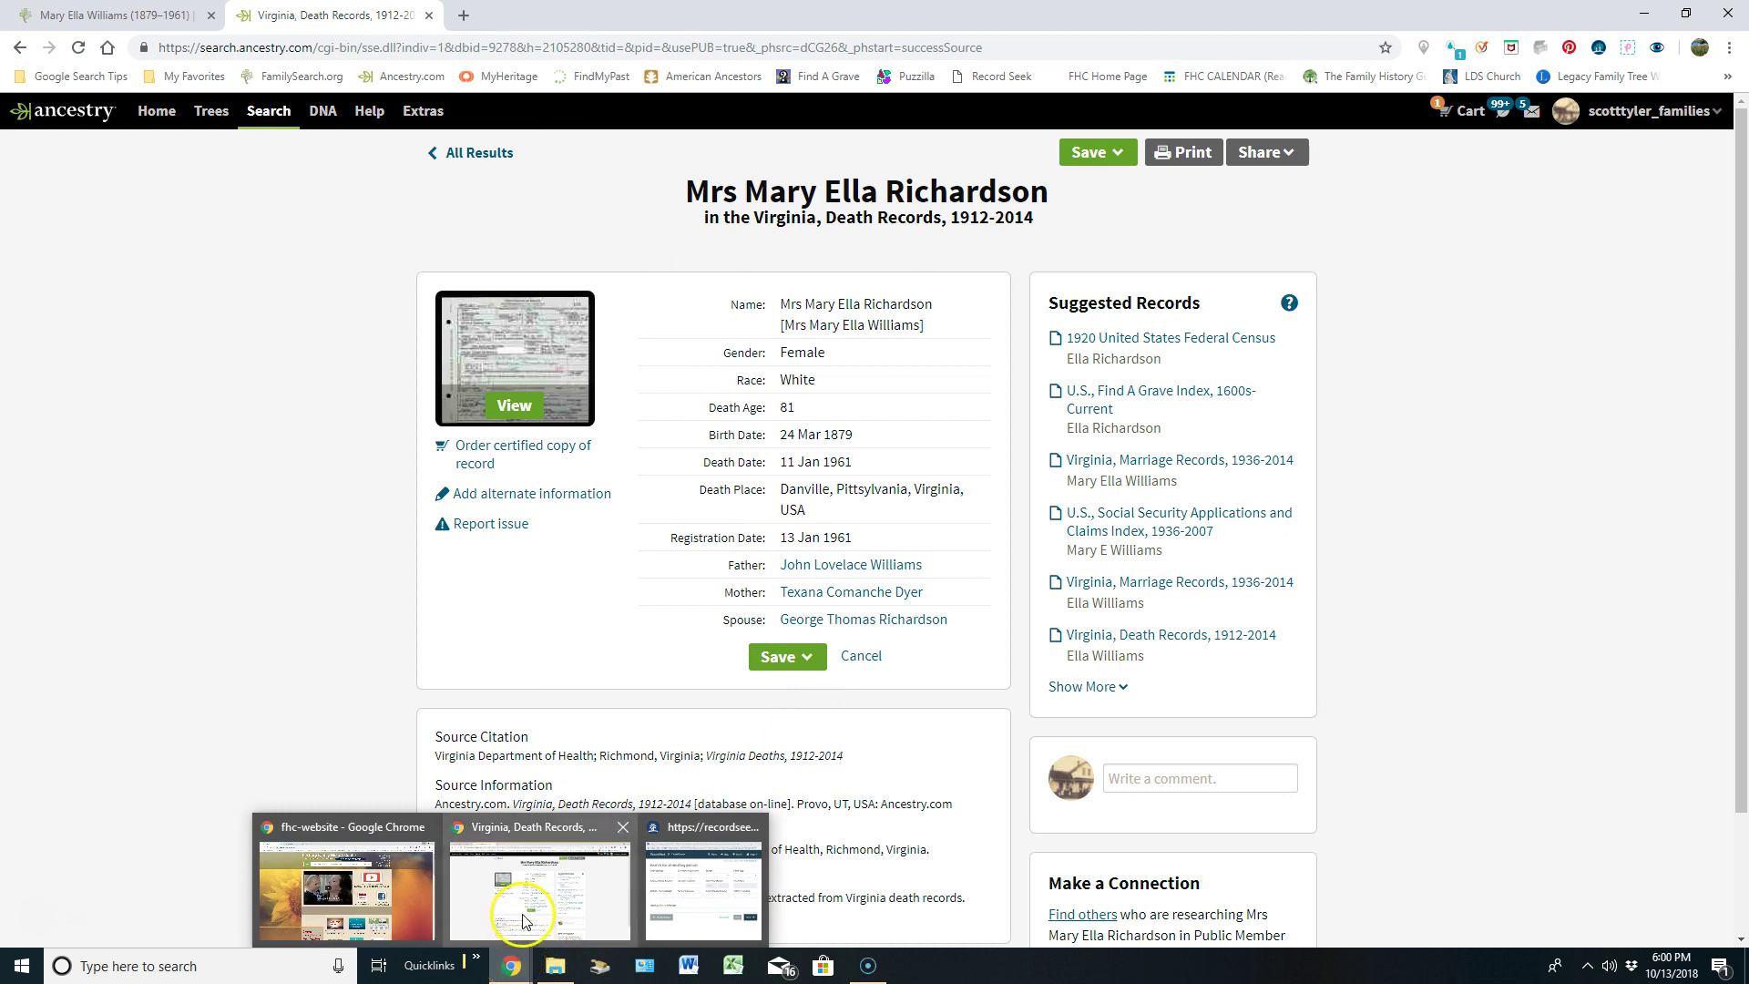
Look up the person in RecordSeek by pasting the copied FamilySearch ID
mouse_move(704, 882)
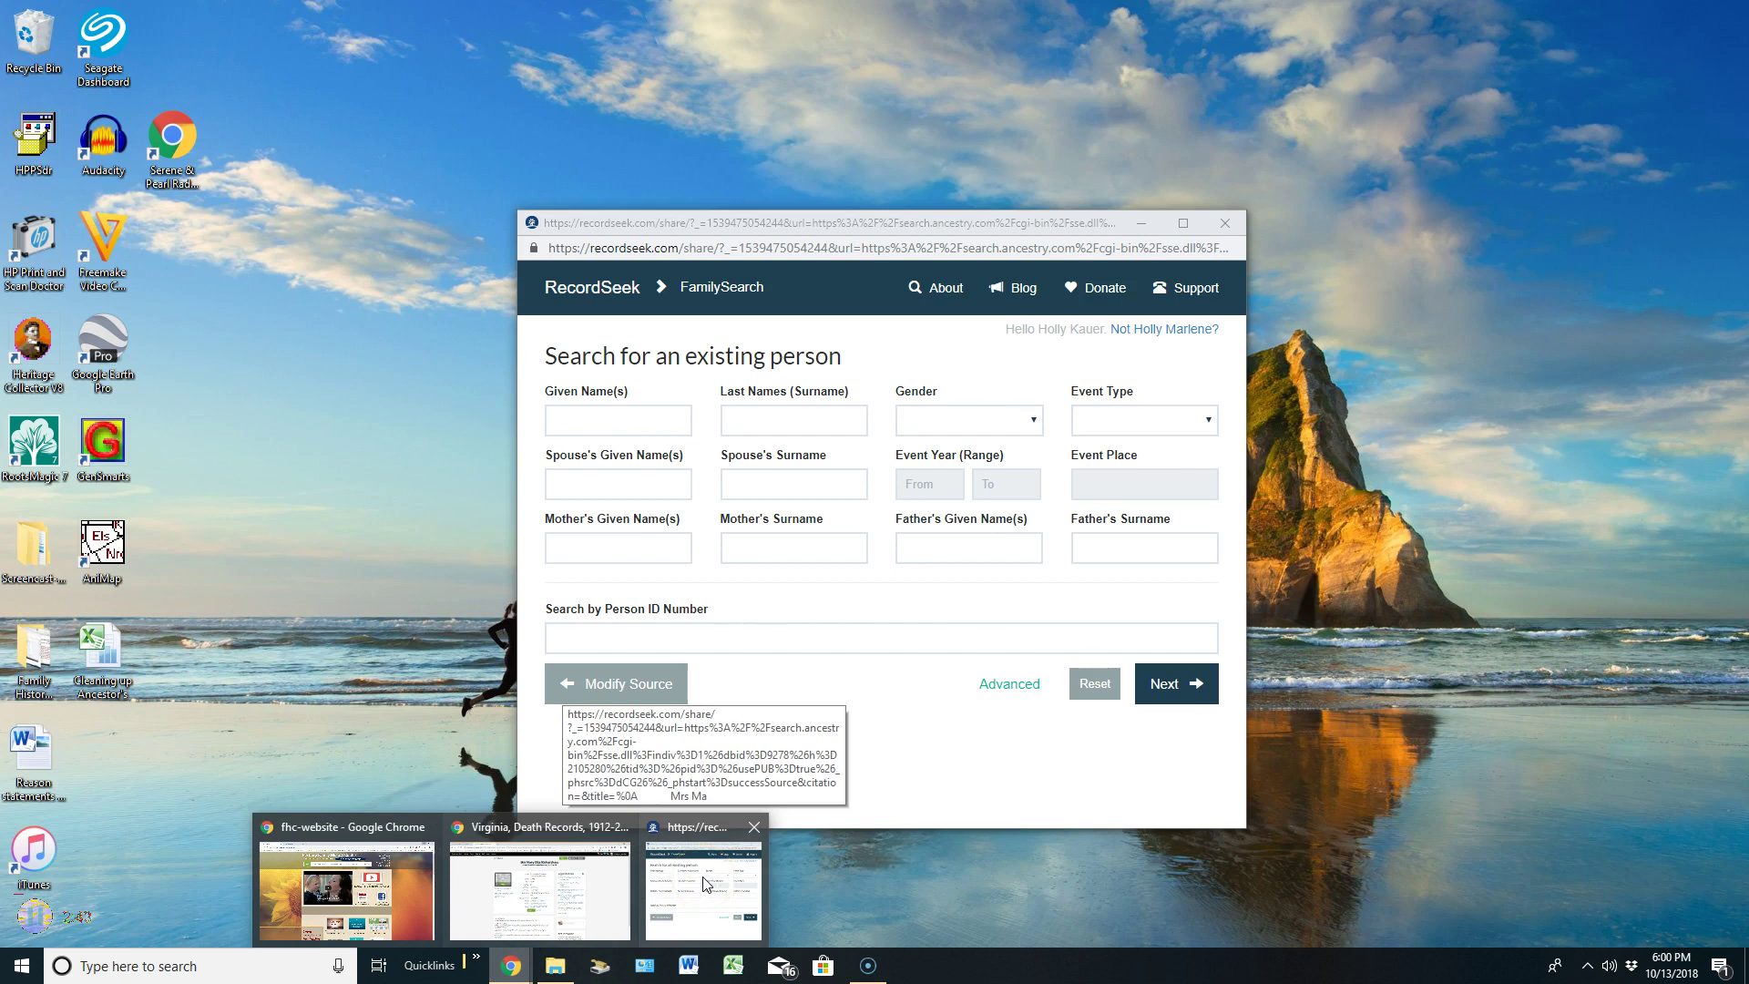
click(704, 882)
click(733, 734)
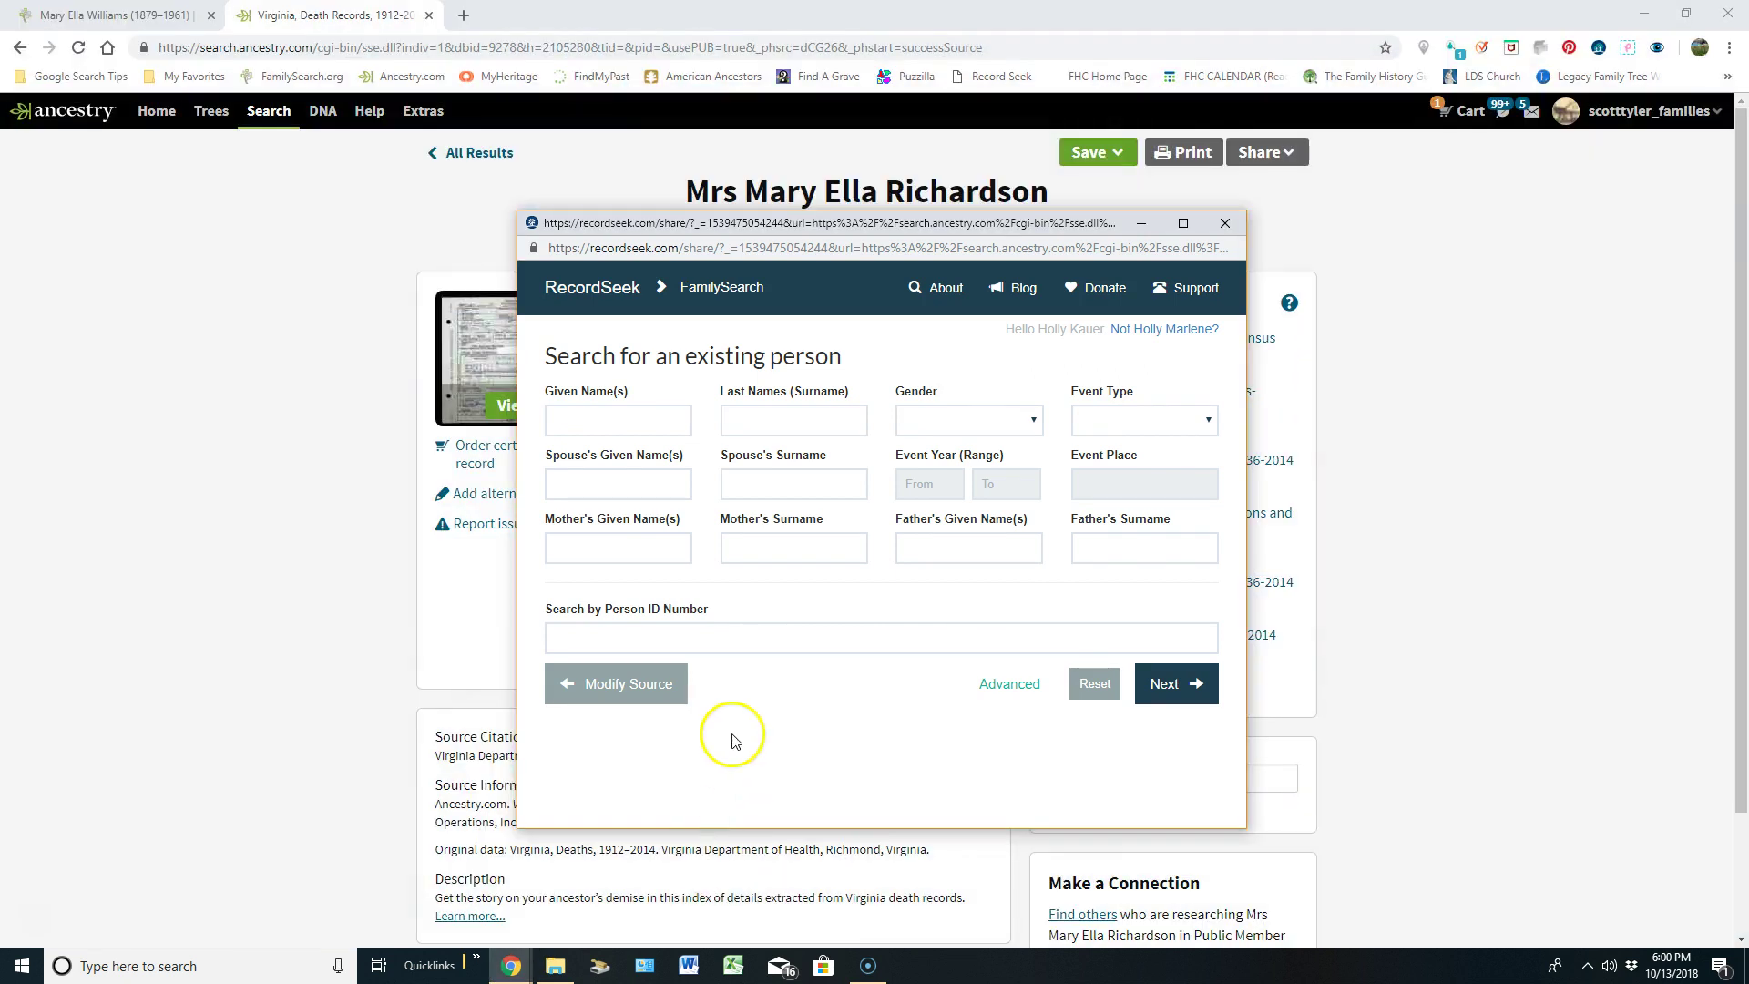
click(731, 640)
right_click(736, 640)
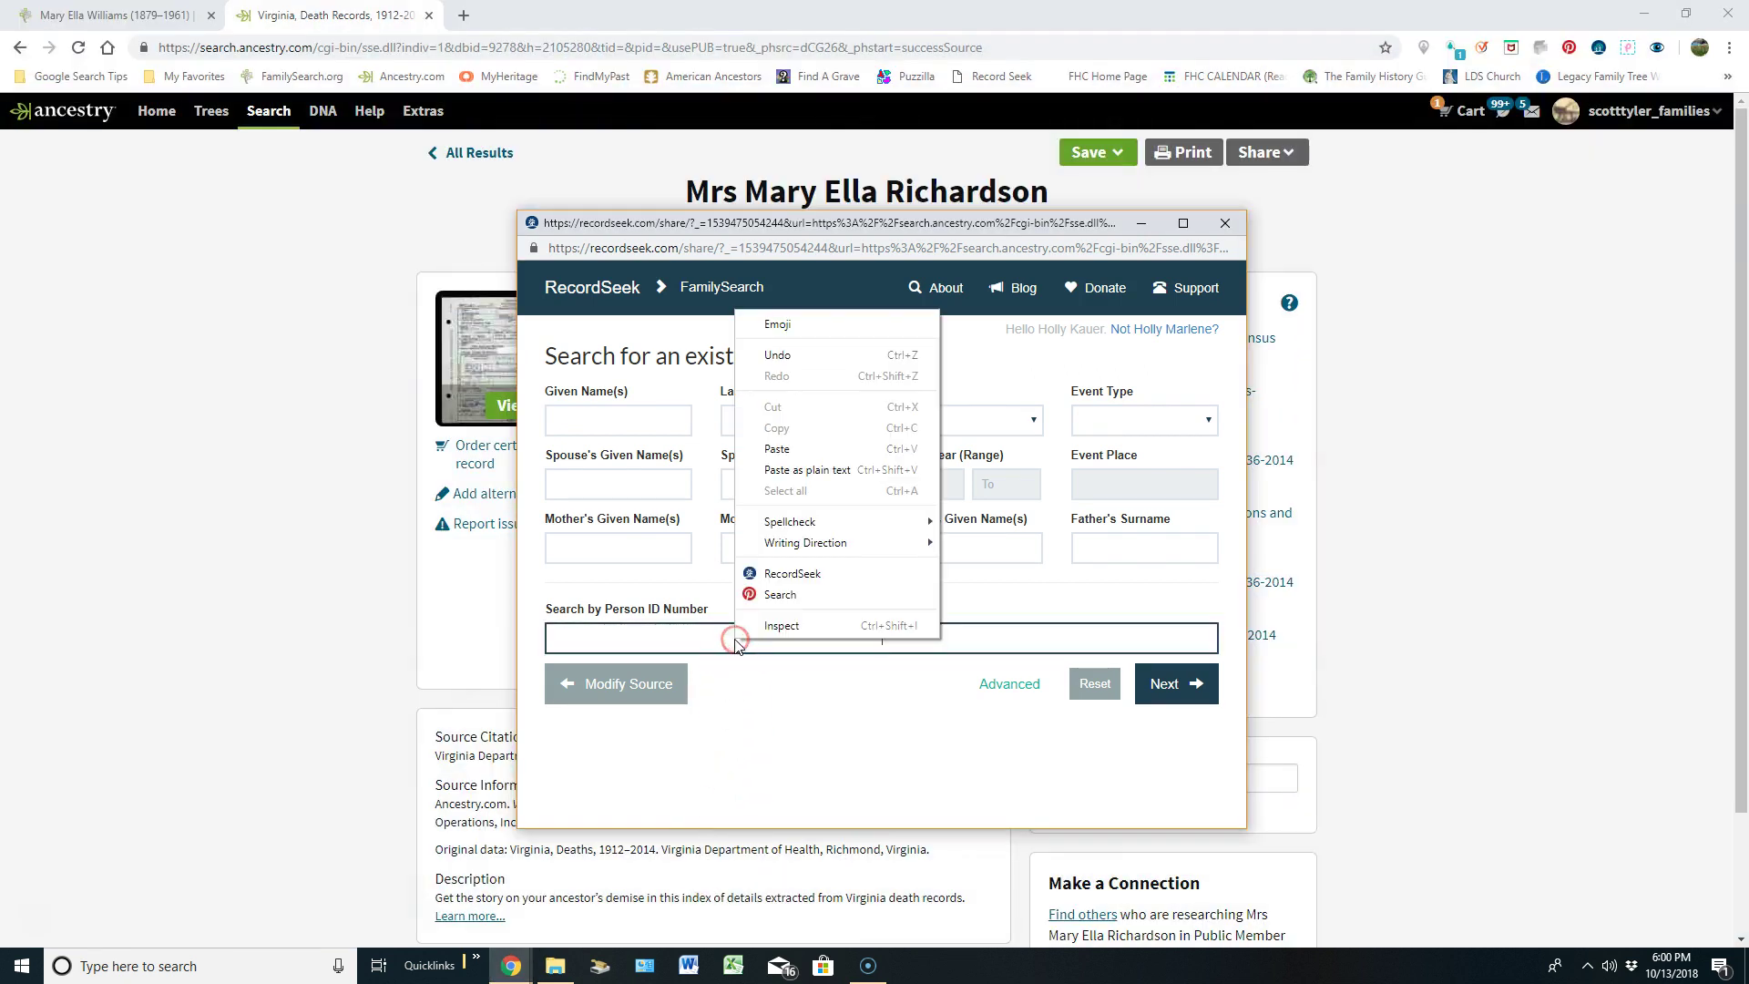
click(783, 448)
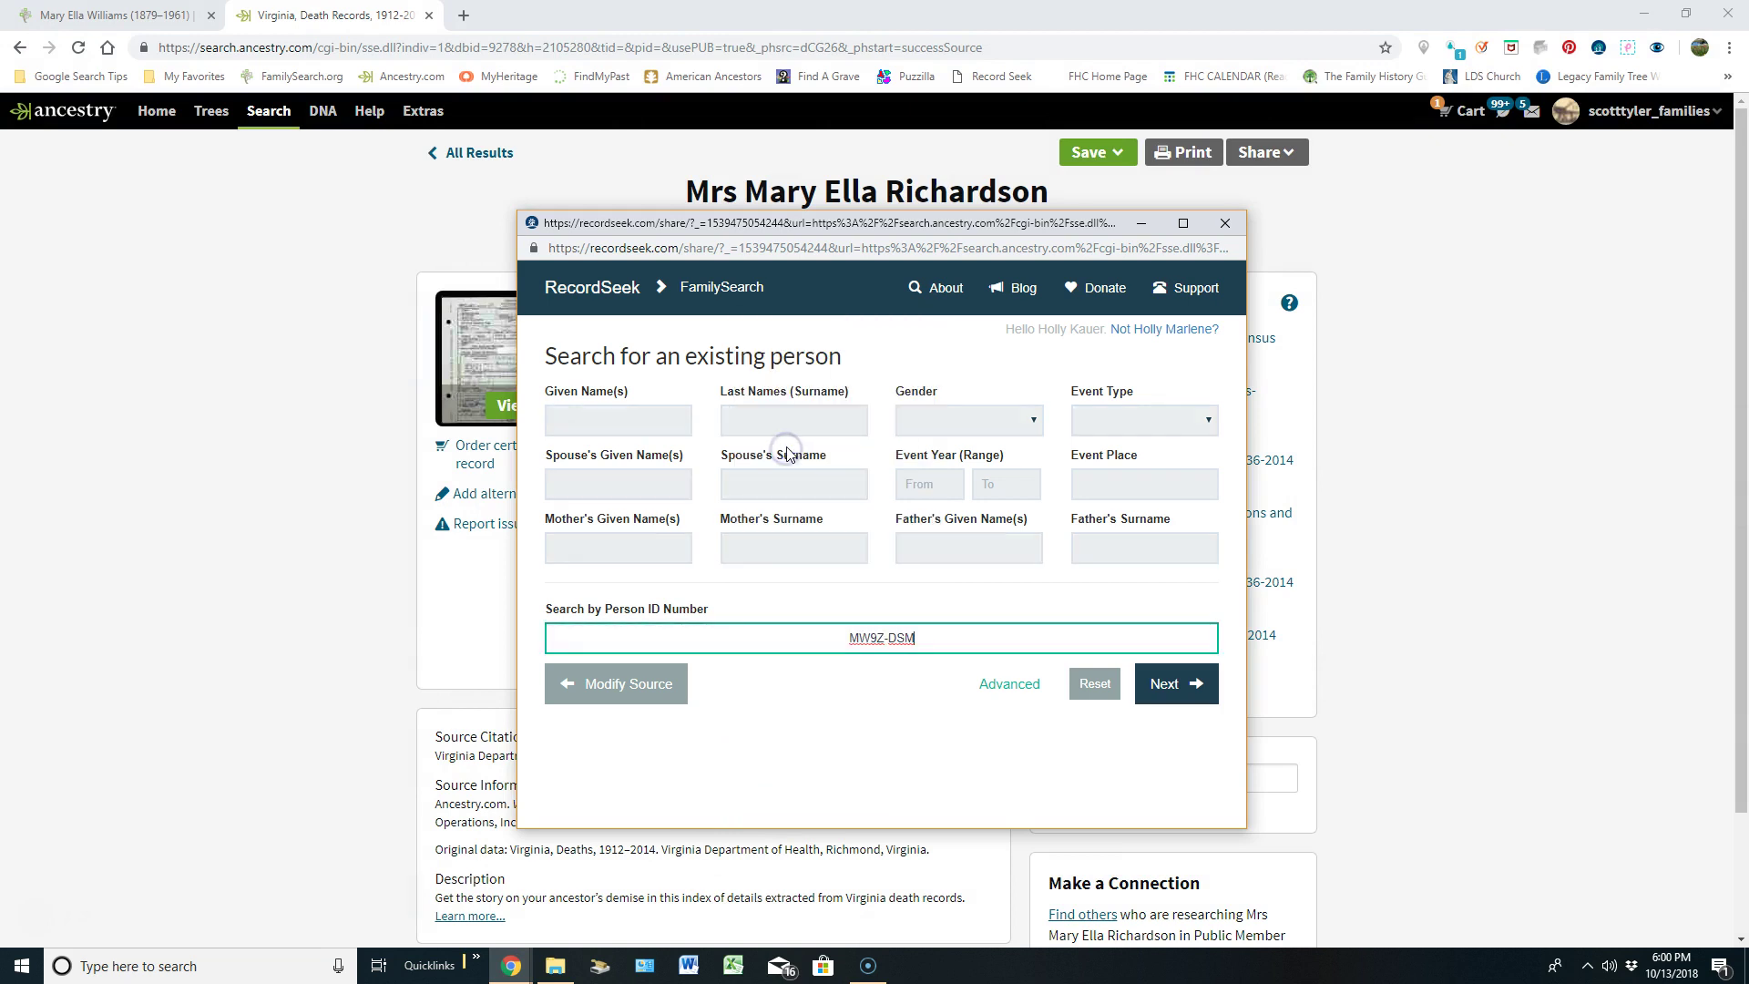
click(1159, 691)
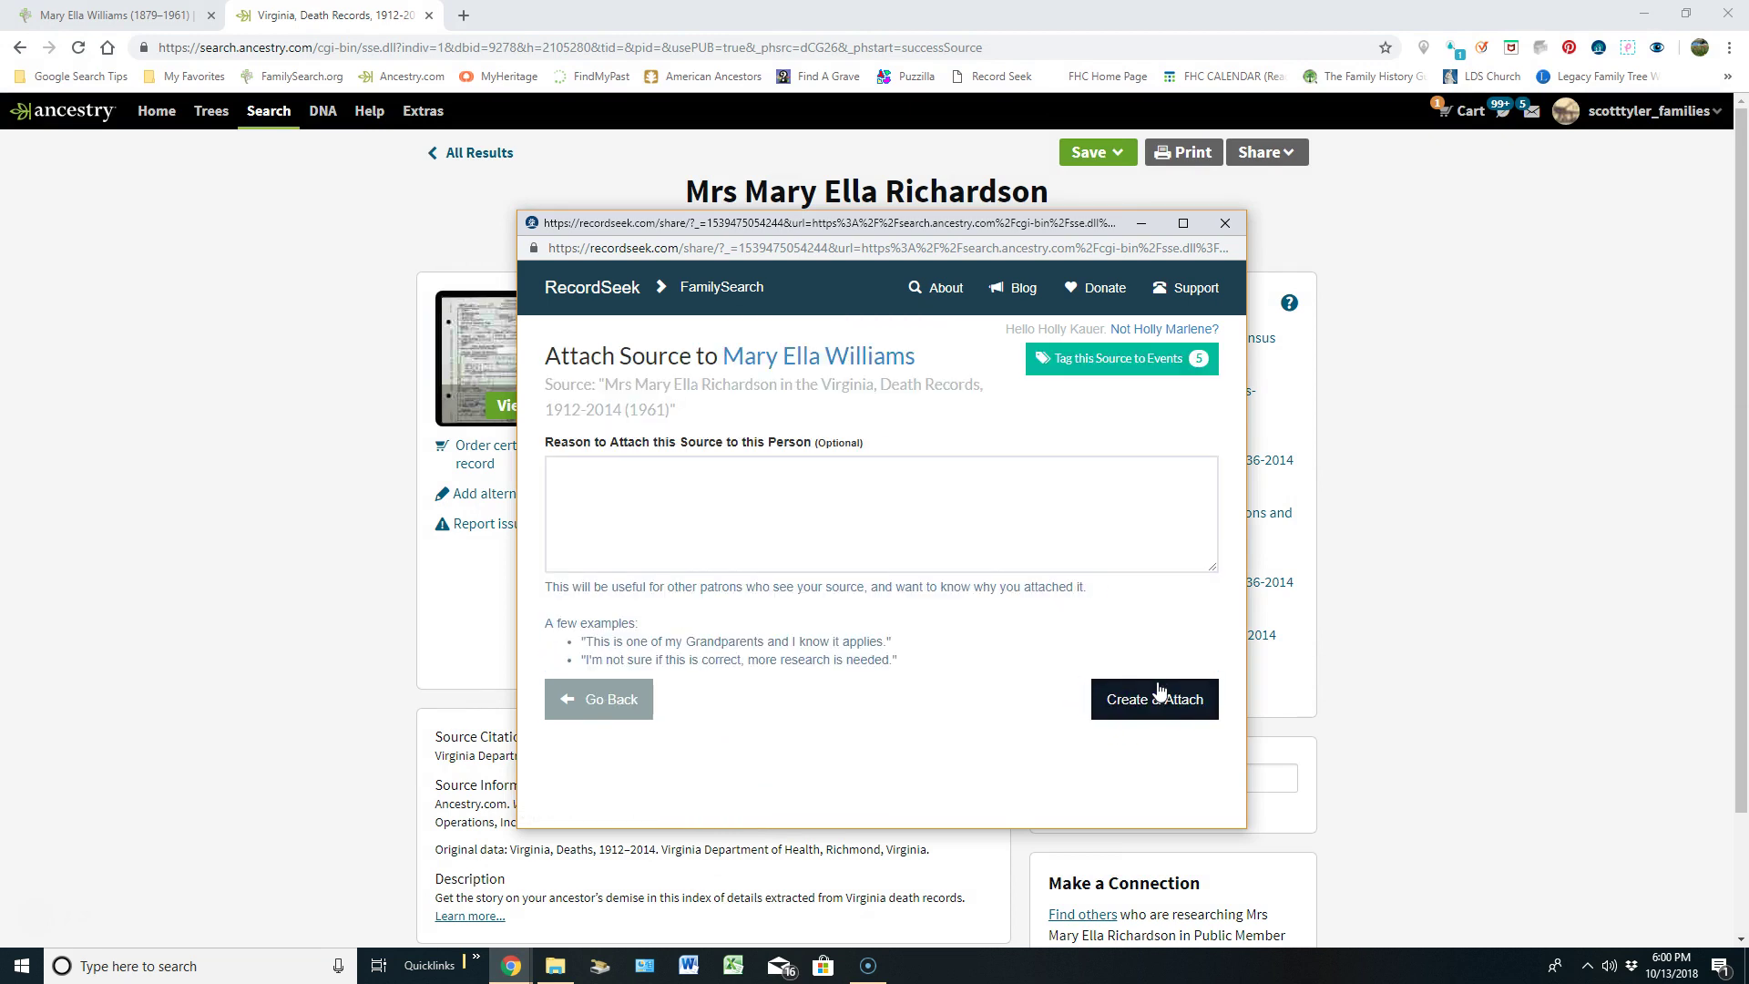
Enter the reason 'Provides evidence of birth/death dates and places, burial date and place, spouse, and parents'
click(695, 512)
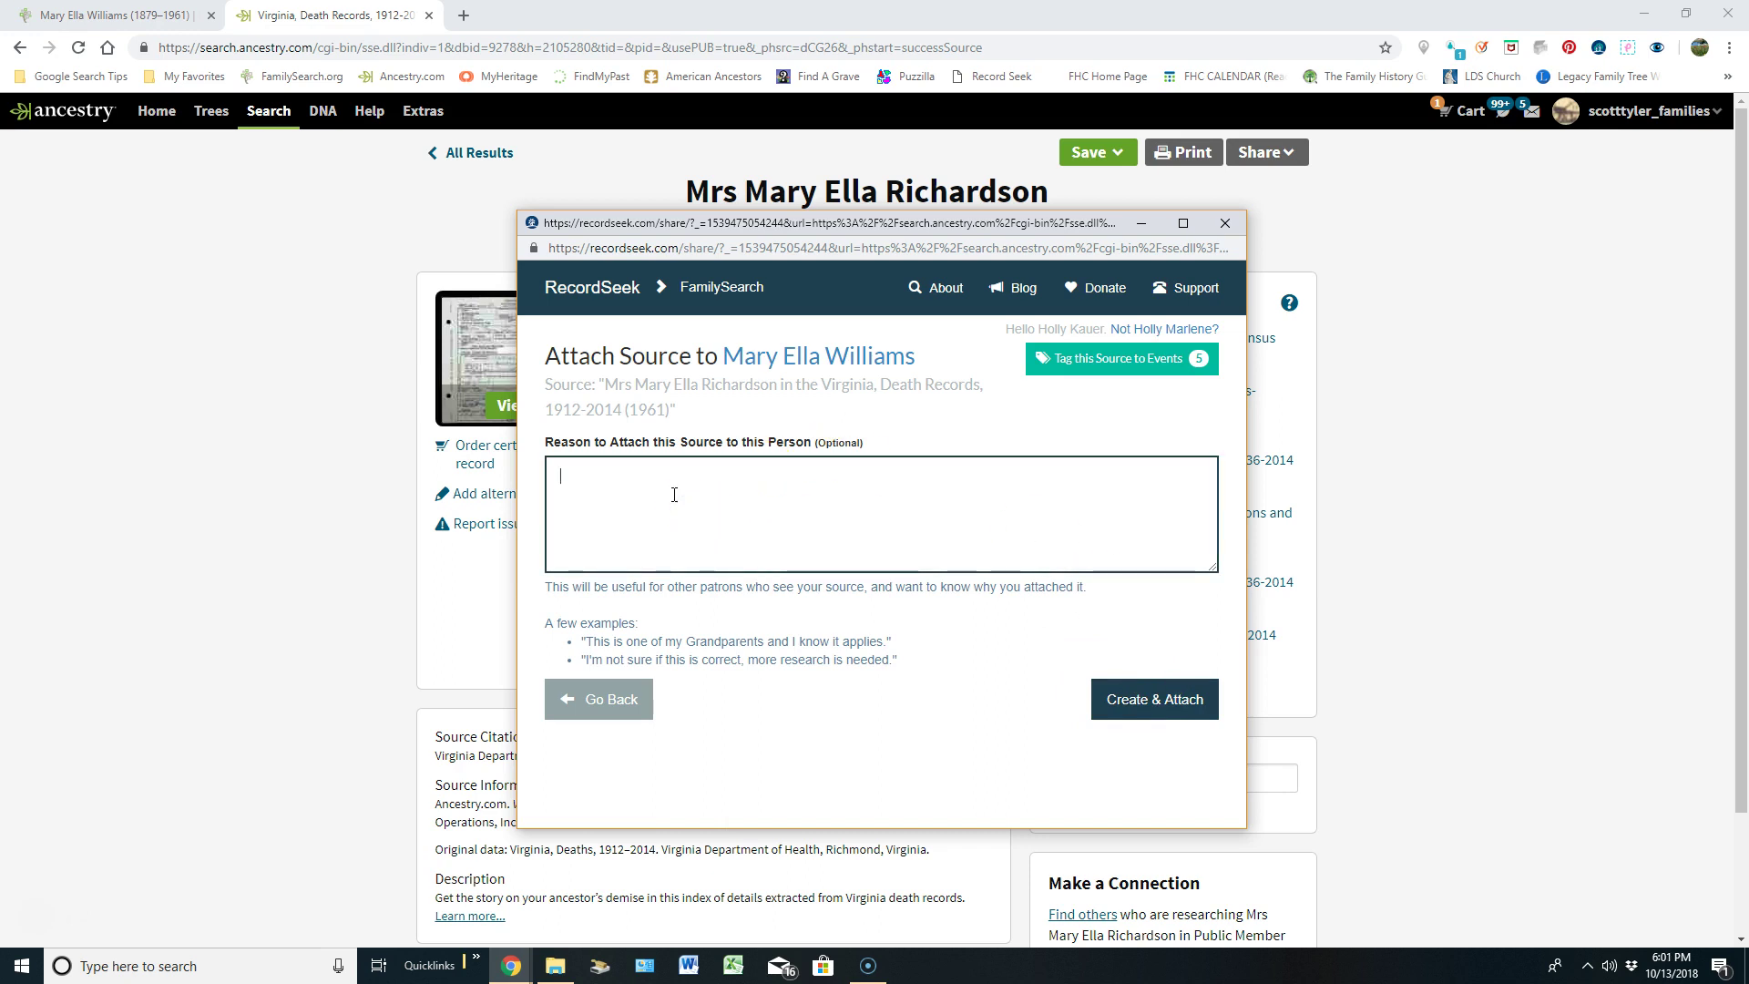
text(Provides evidence of birth/death date)
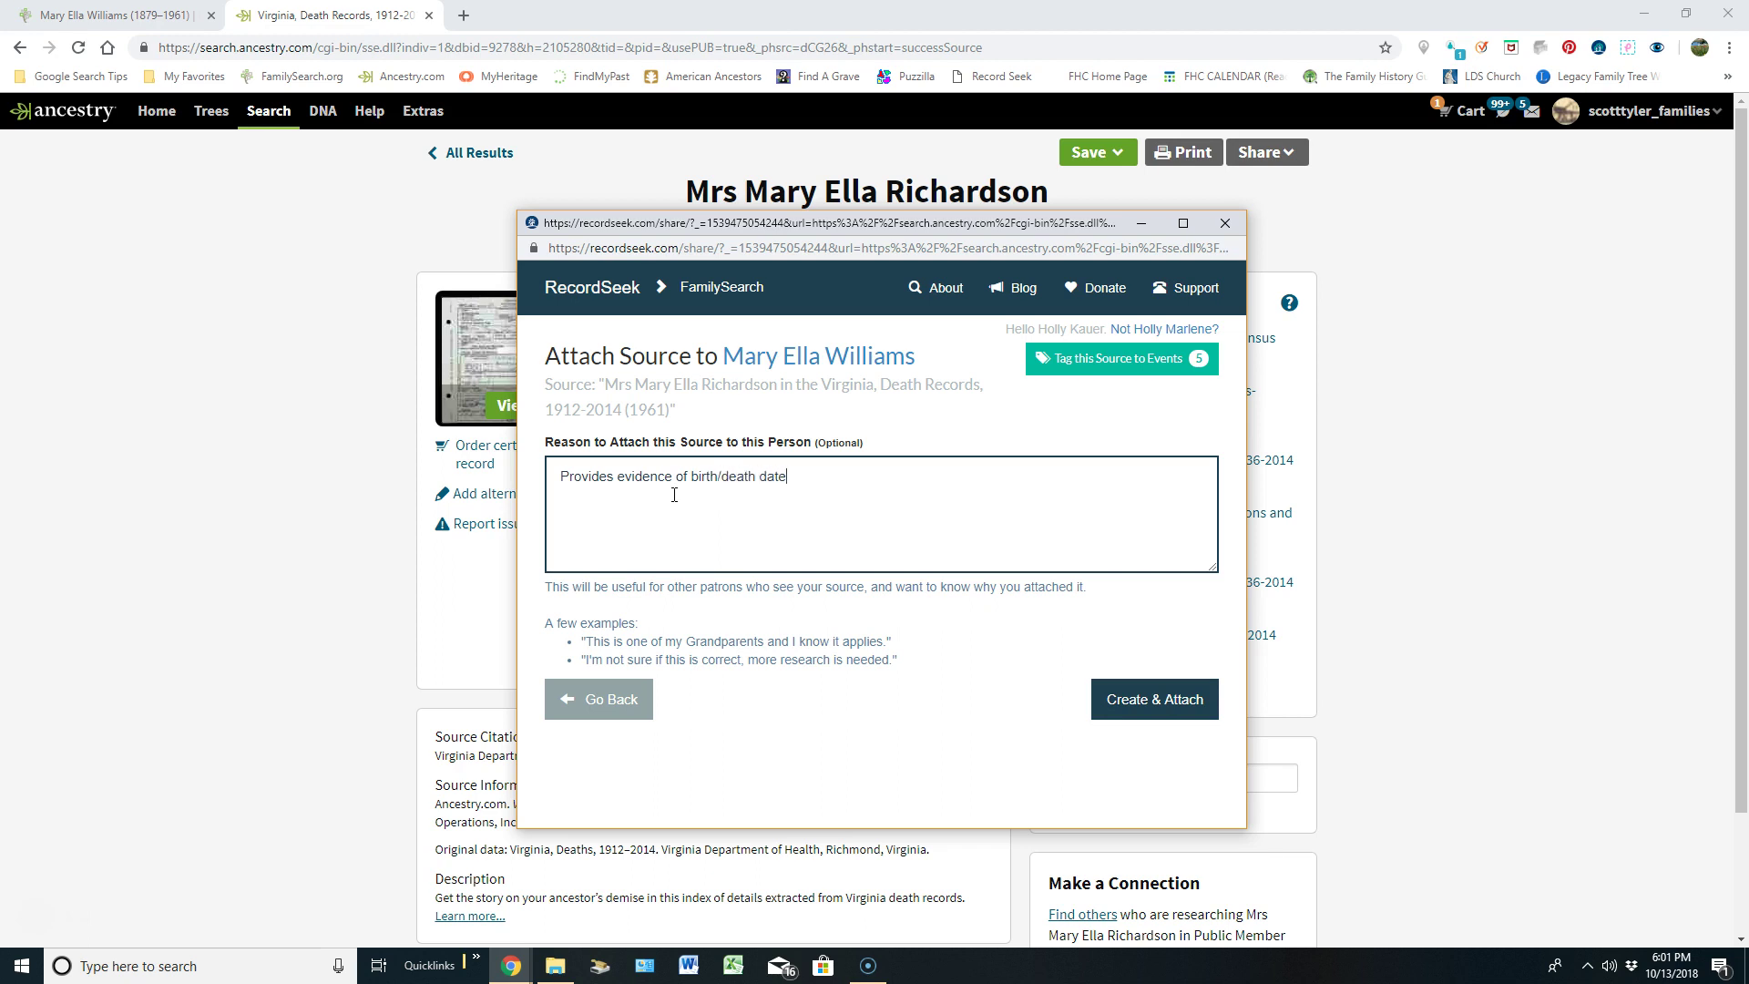
text(s and places, burial date and place, spouse)
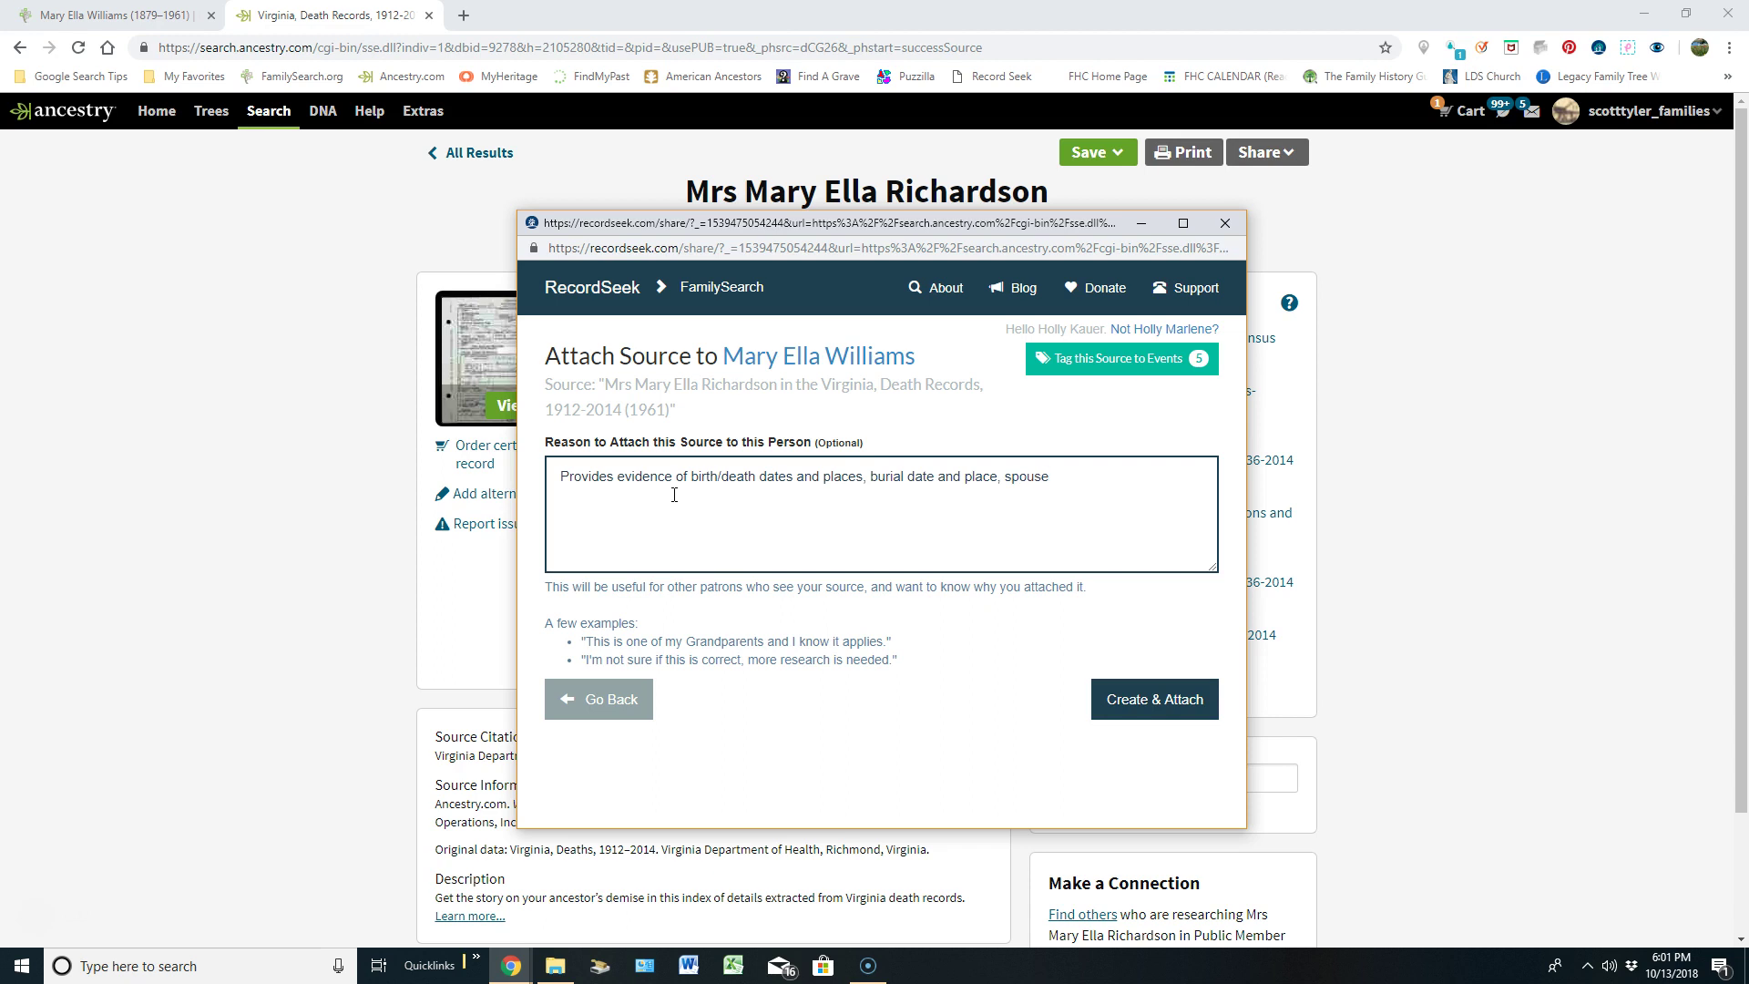
text(, and parents.)
Create and attach the source, then move it above the other 1961 death certificate
click(1148, 704)
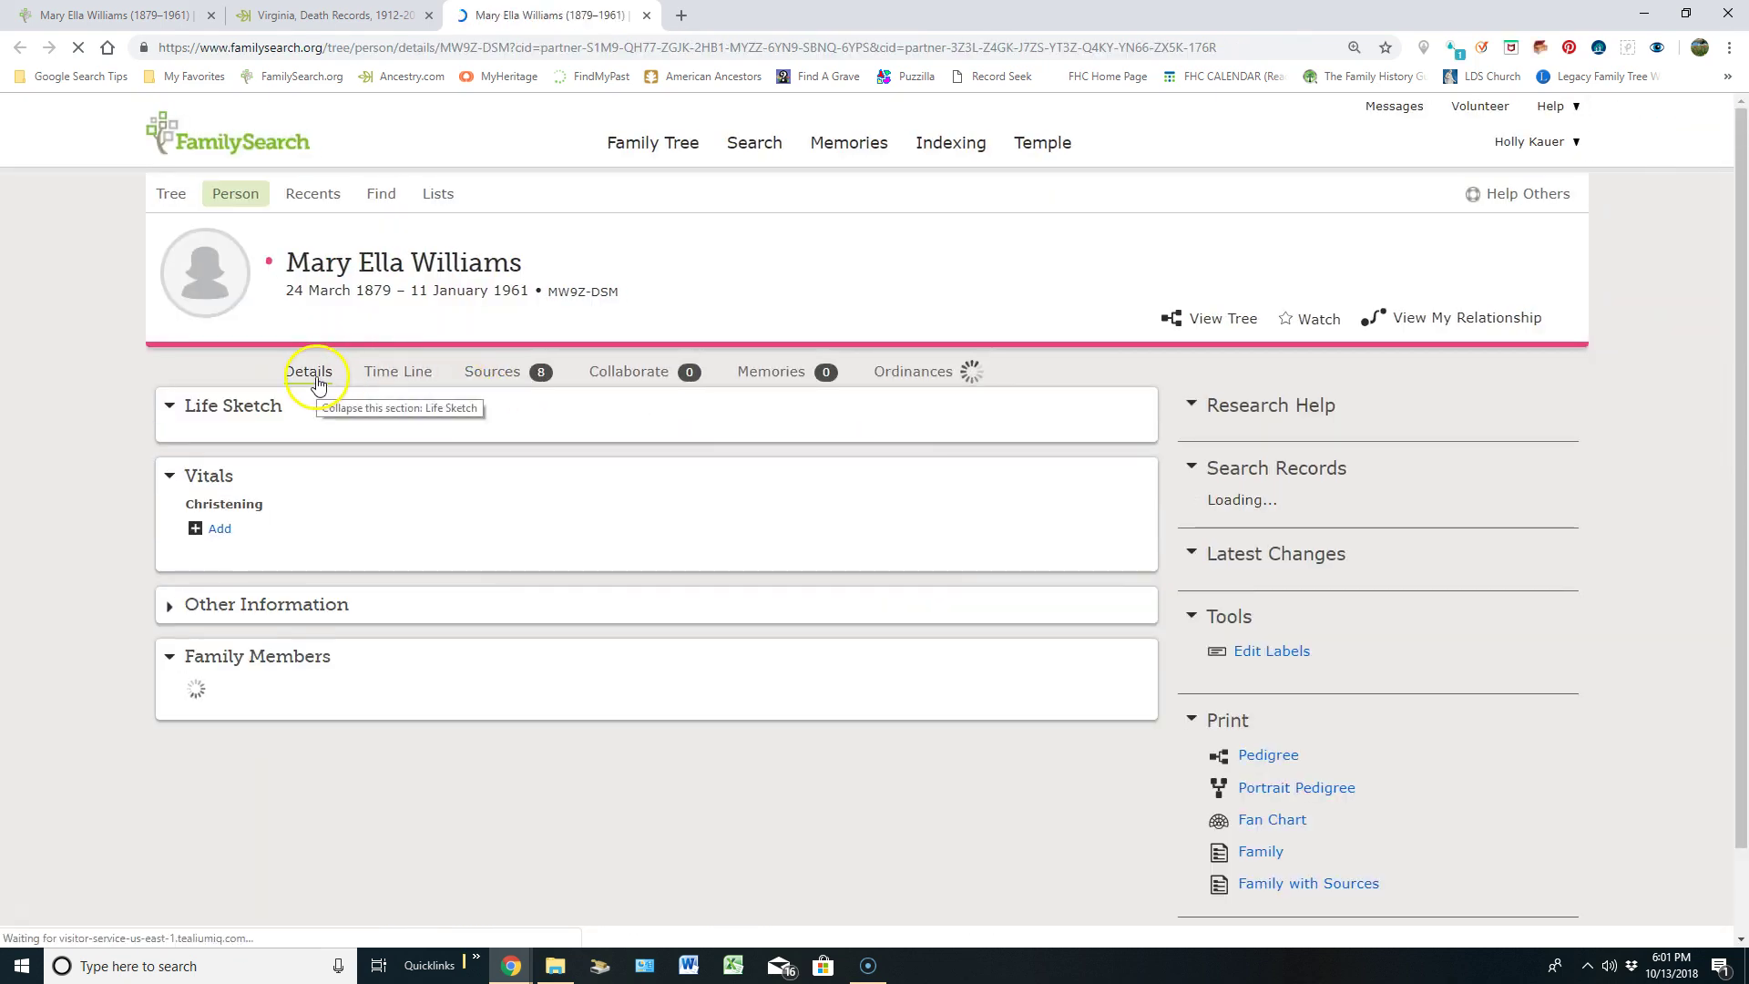
click(500, 378)
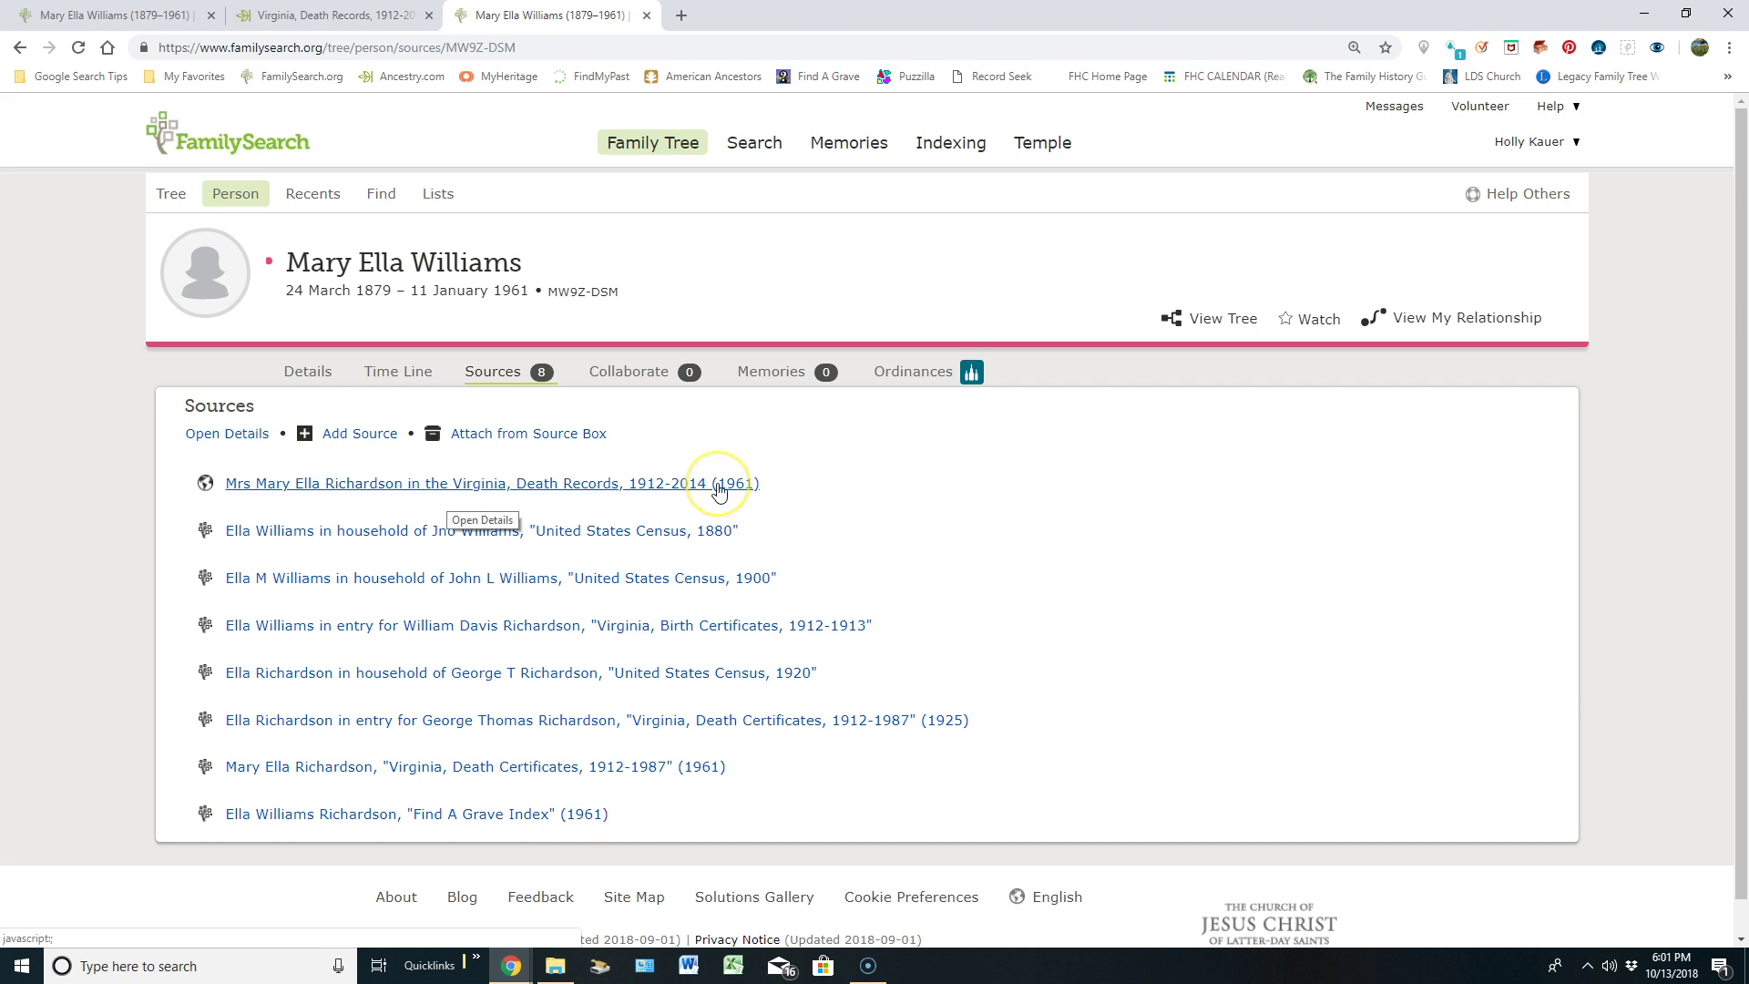
drag(720, 484, 699, 729)
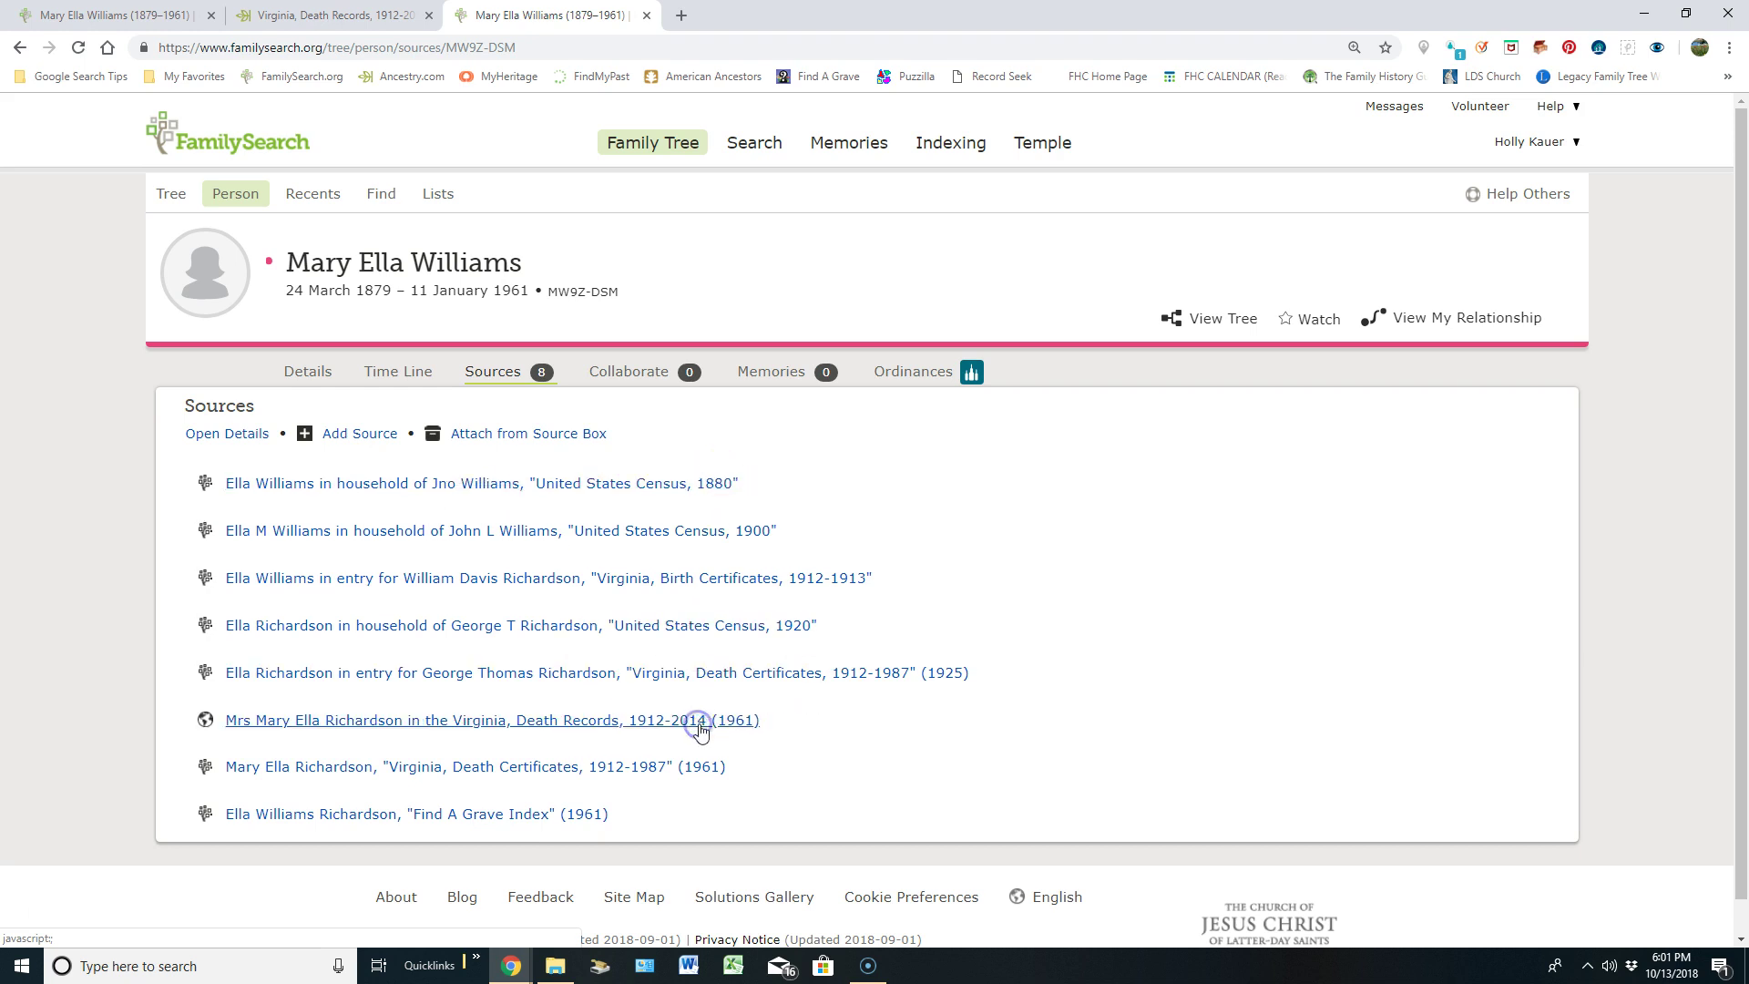
Expand the new 1961 death-record source and check its five event tags without changes
click(617, 730)
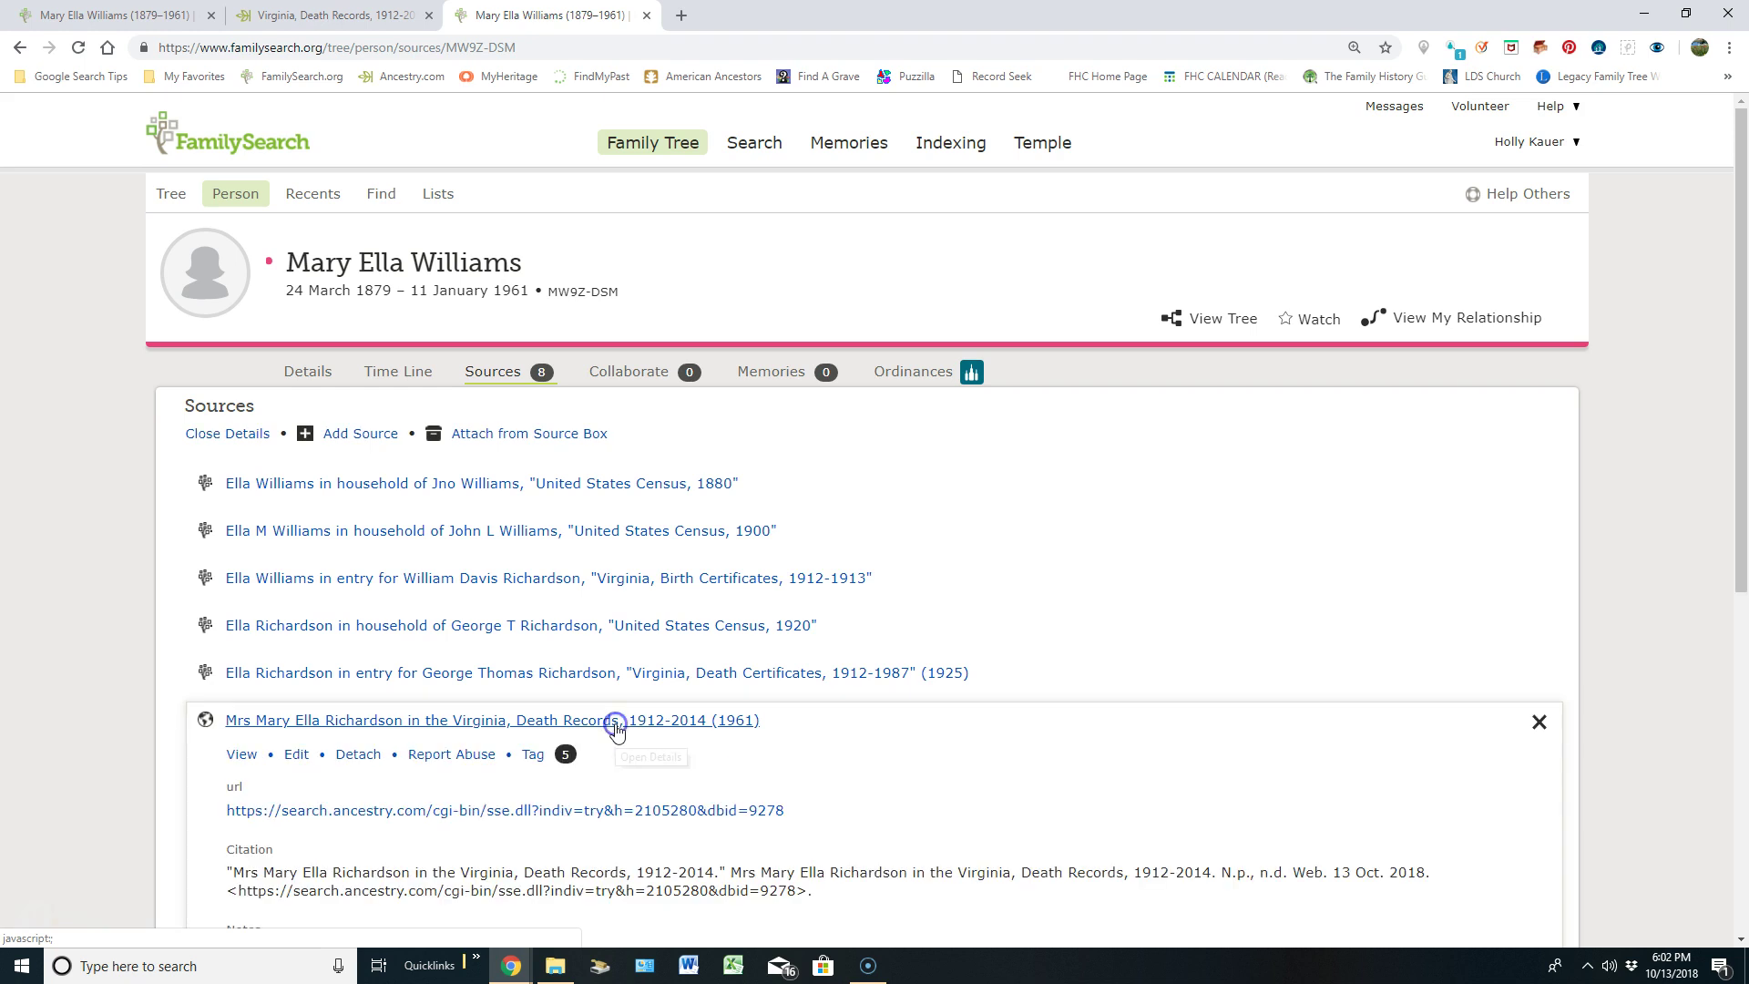
scroll(1181, 574, down, 2)
scroll(1182, 575, down, 2)
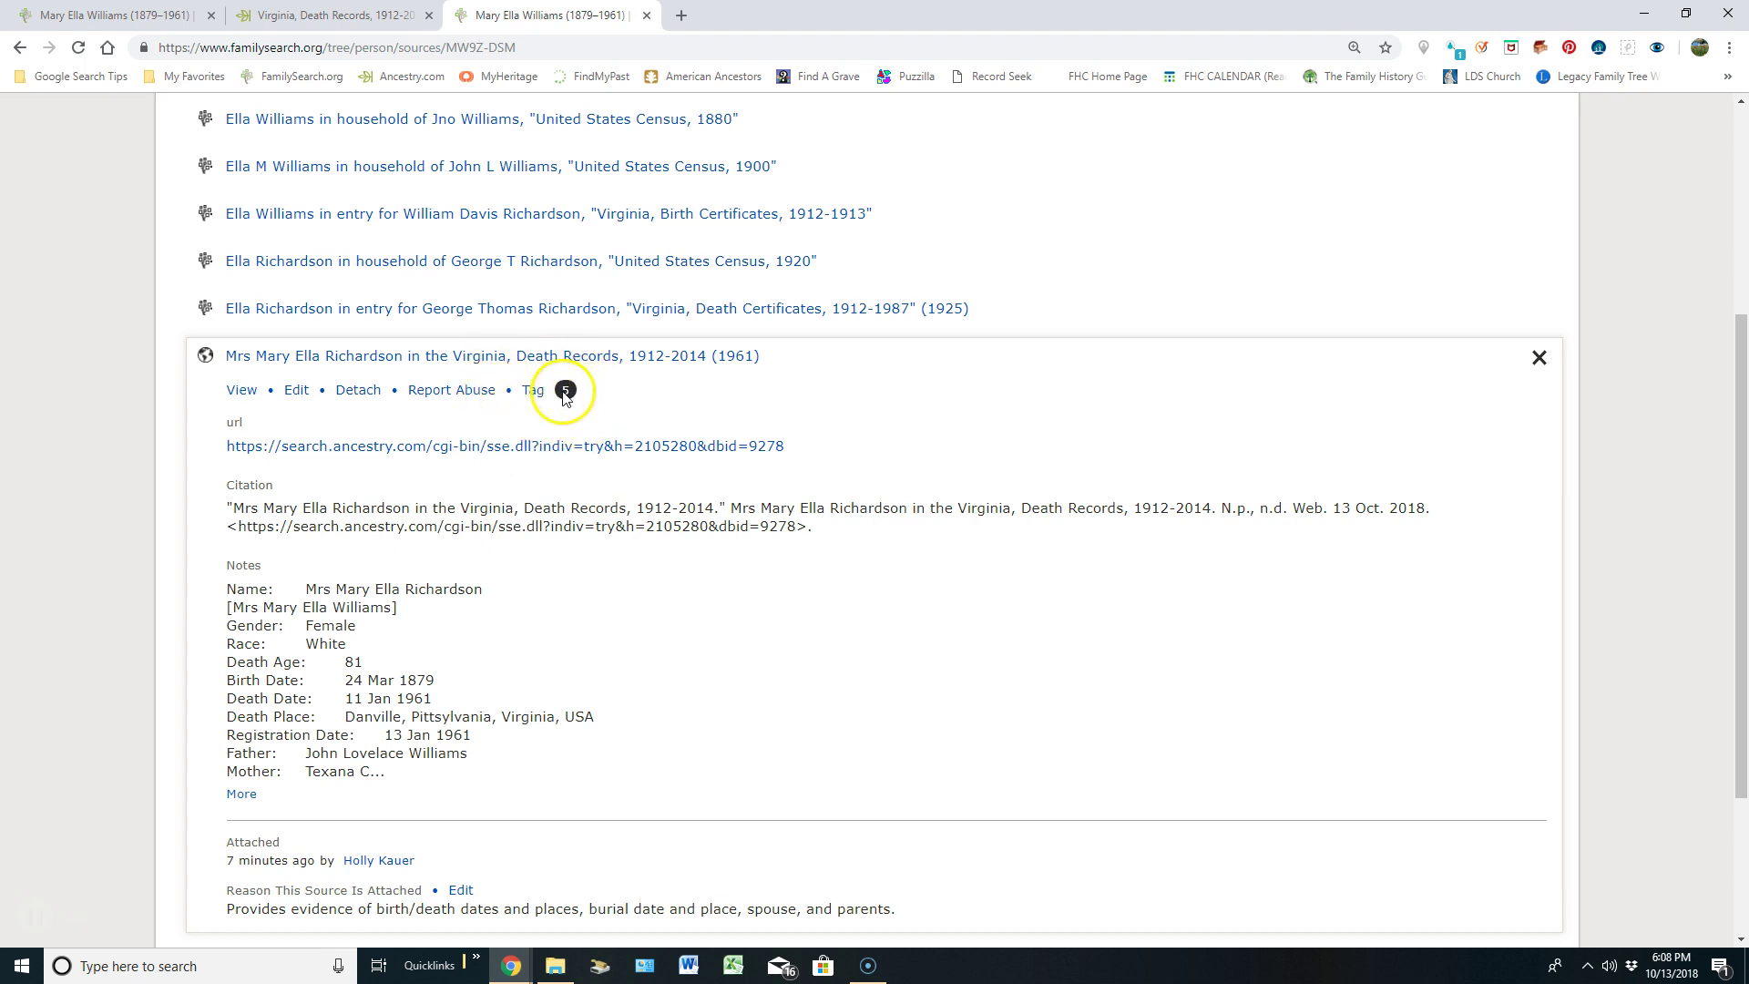
click(534, 391)
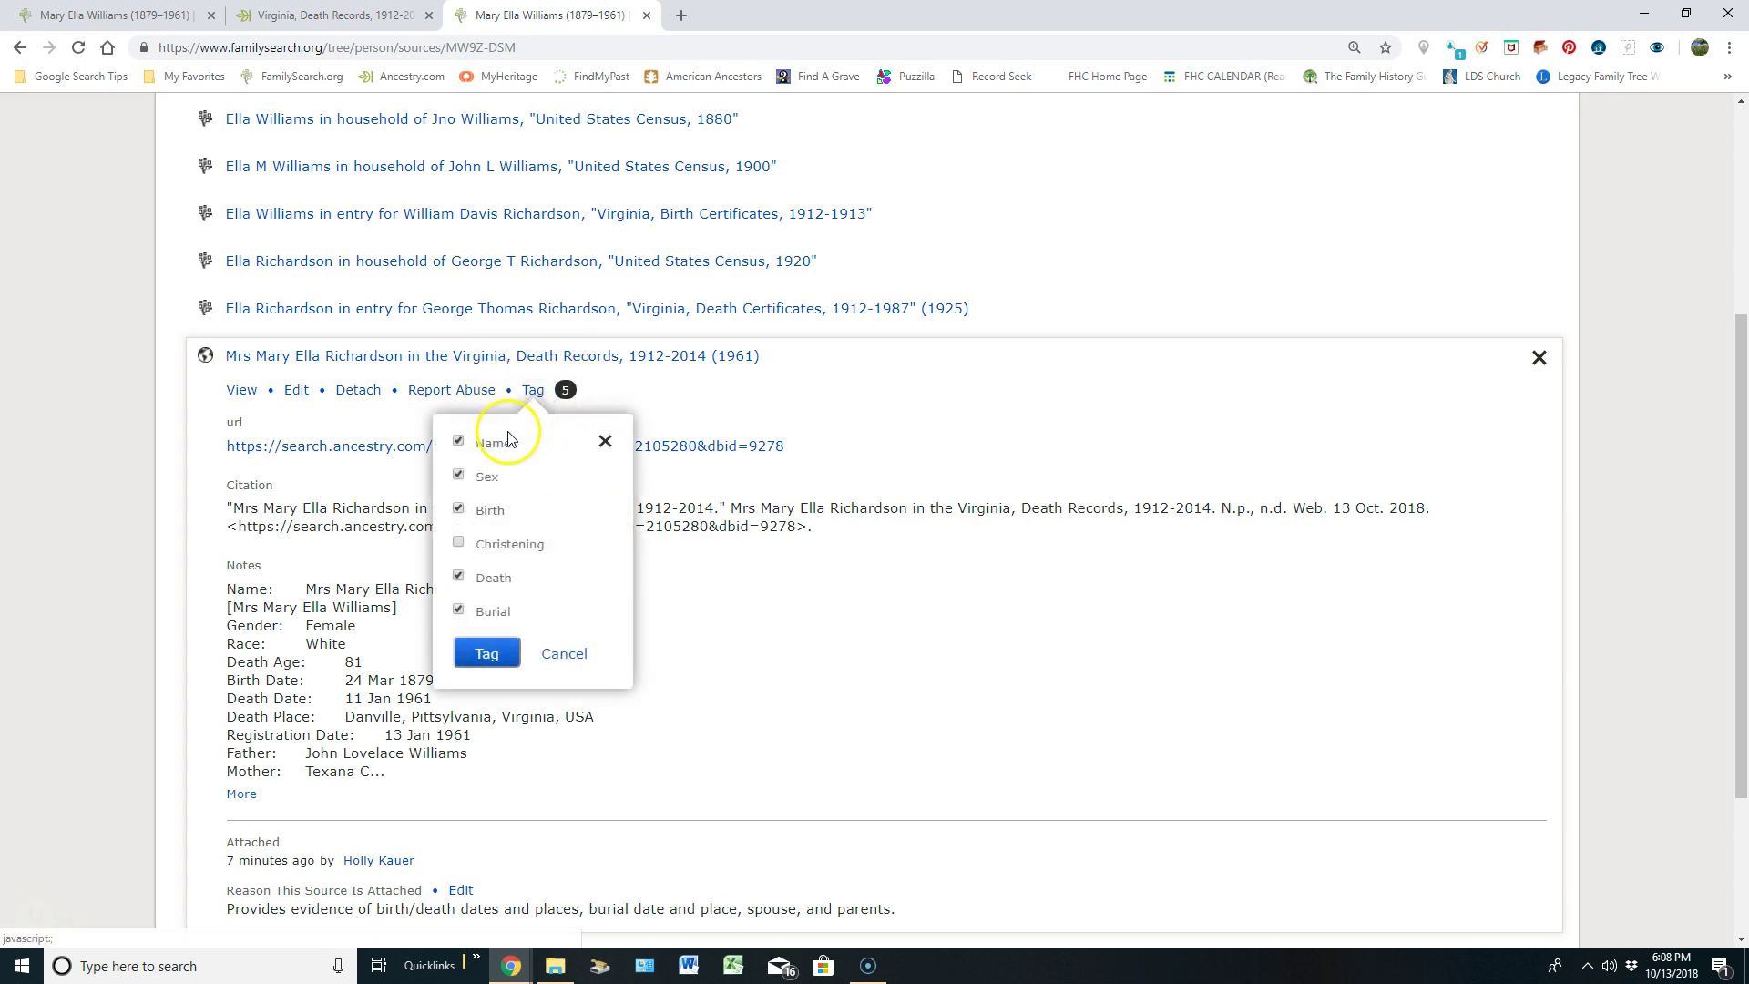
click(564, 655)
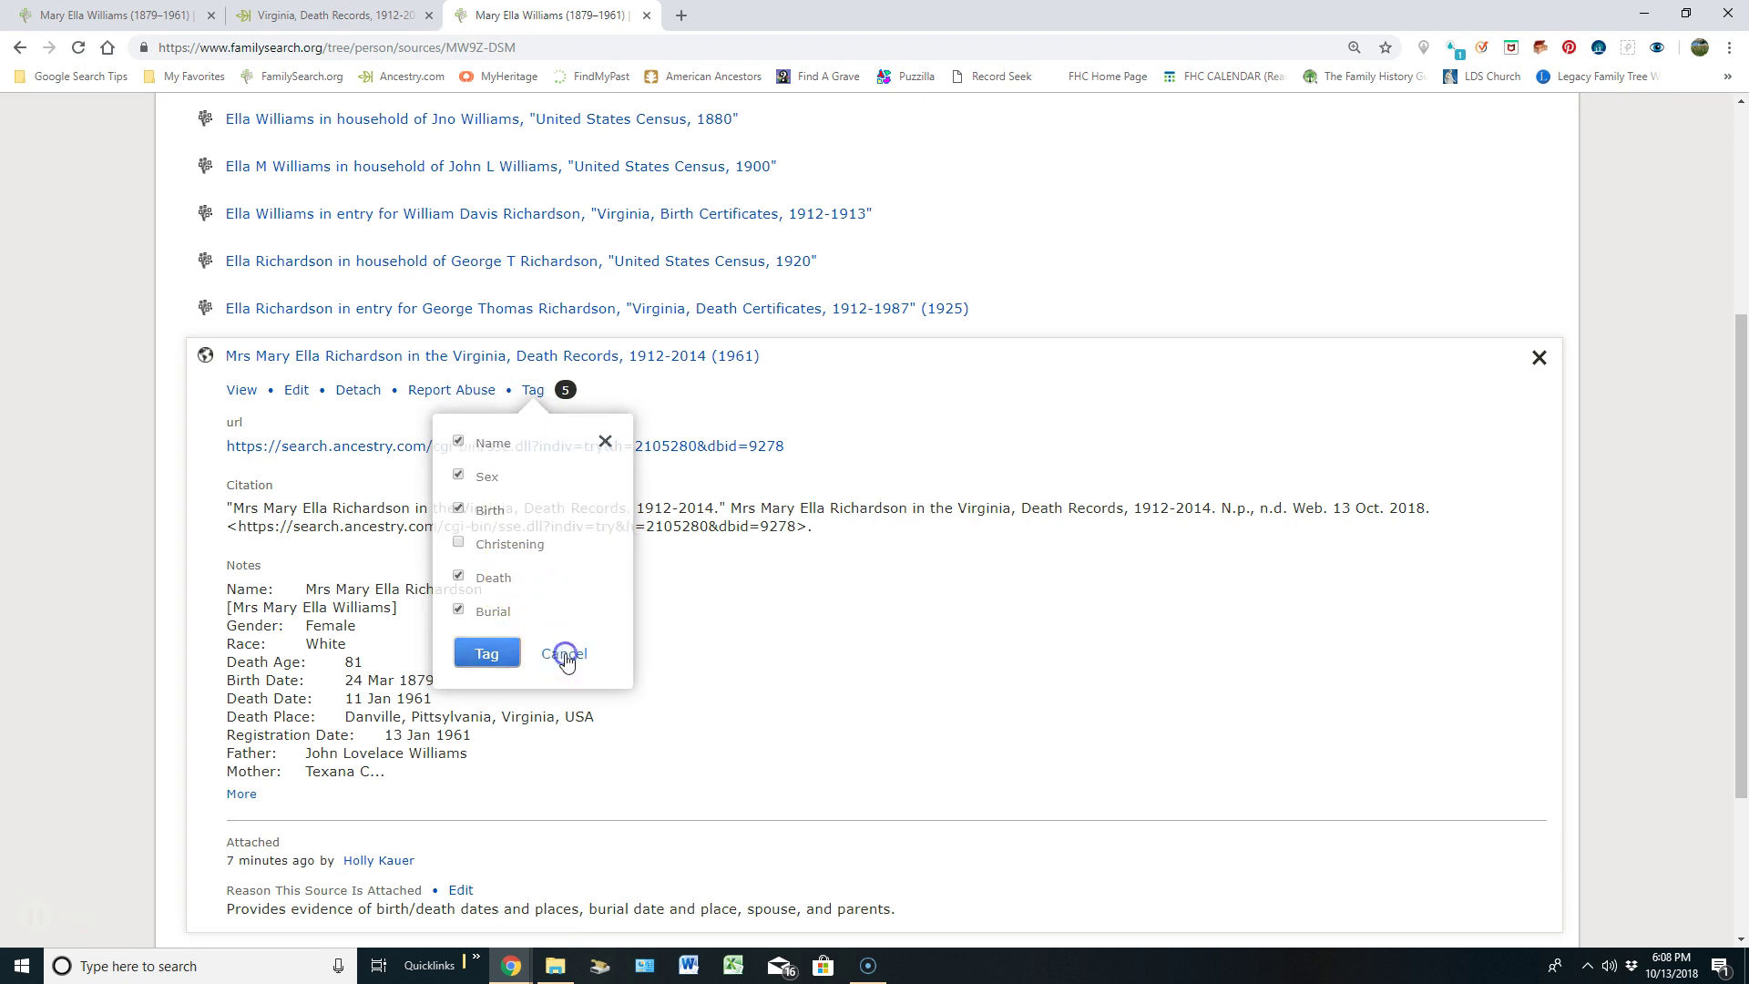
scroll(714, 383, up, 4)
Check the Birth event's sources on the Details page, then close the editor unsaved
click(308, 373)
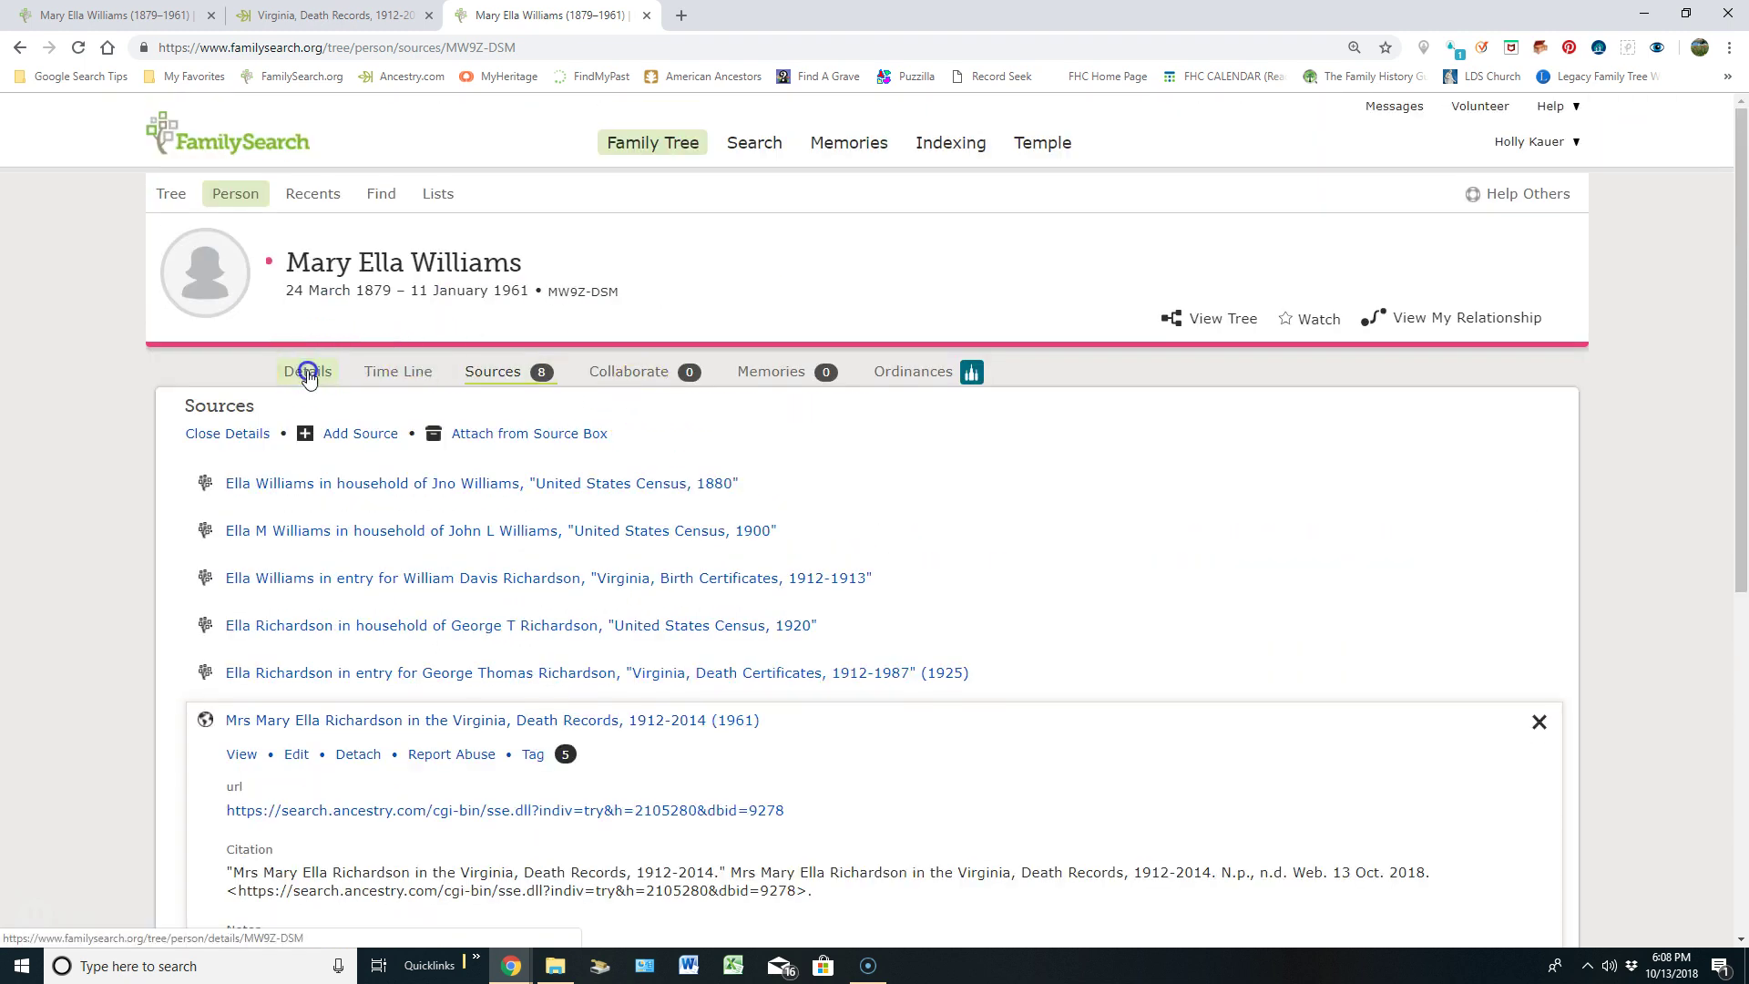
scroll(508, 539, down, 2)
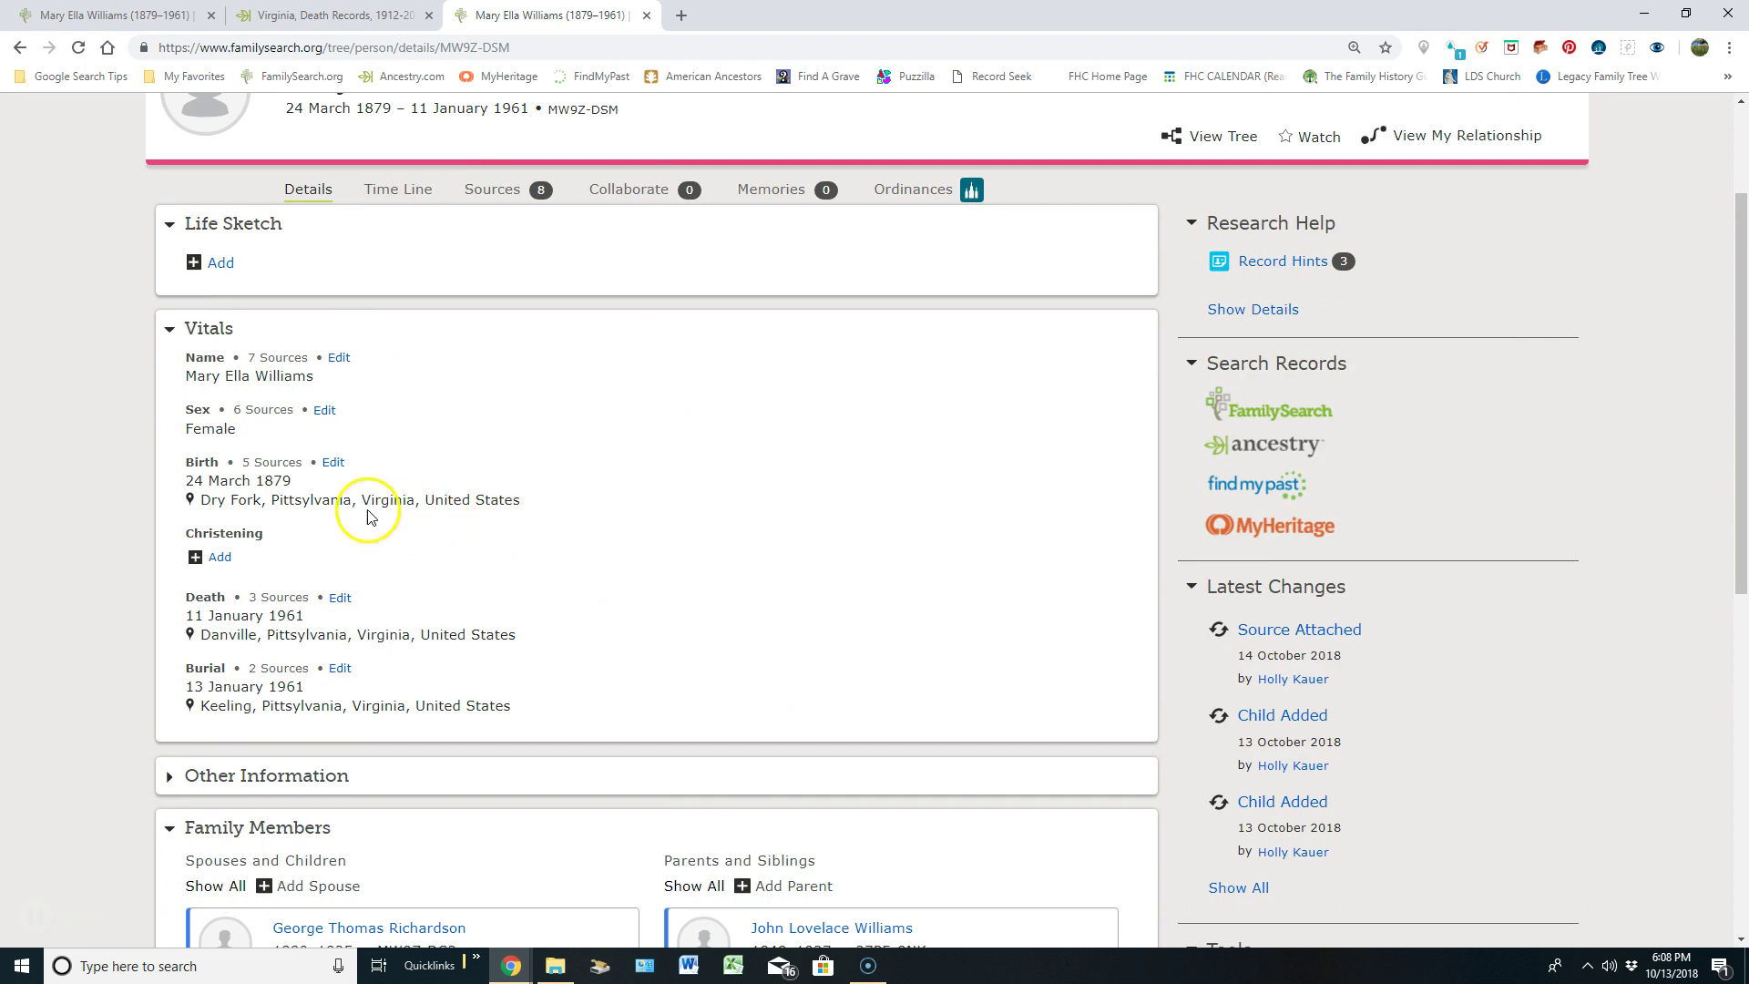
click(334, 464)
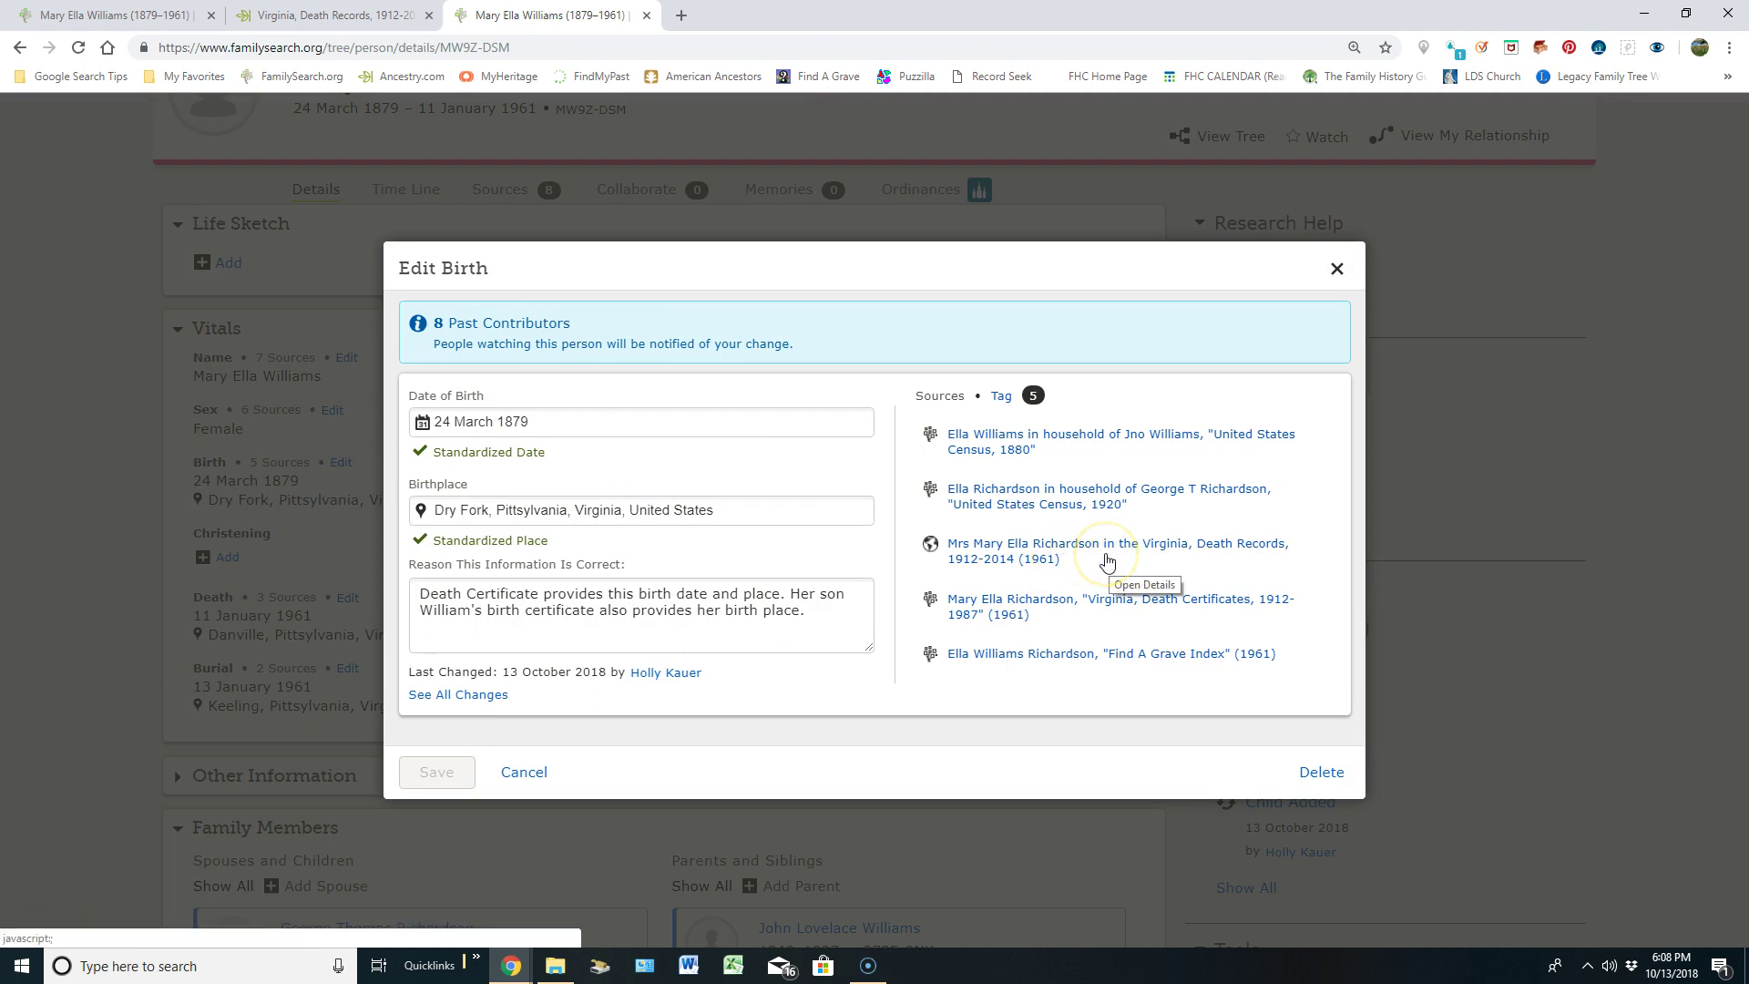
click(812, 497)
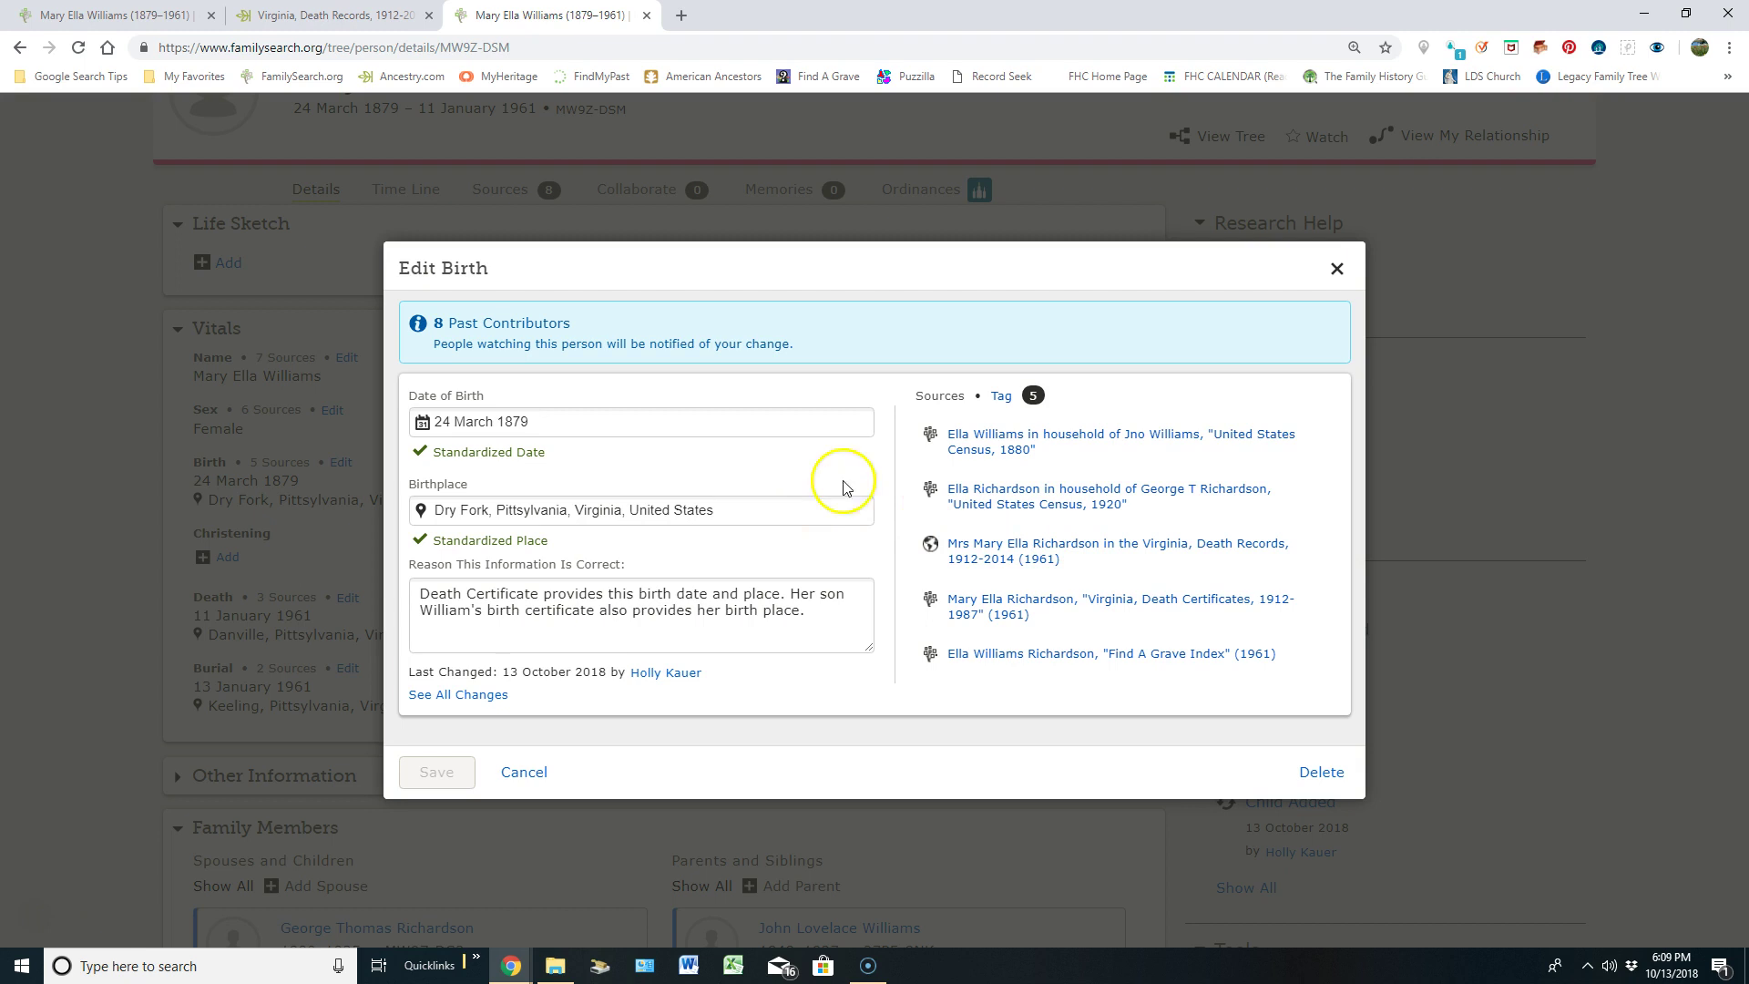
click(1336, 268)
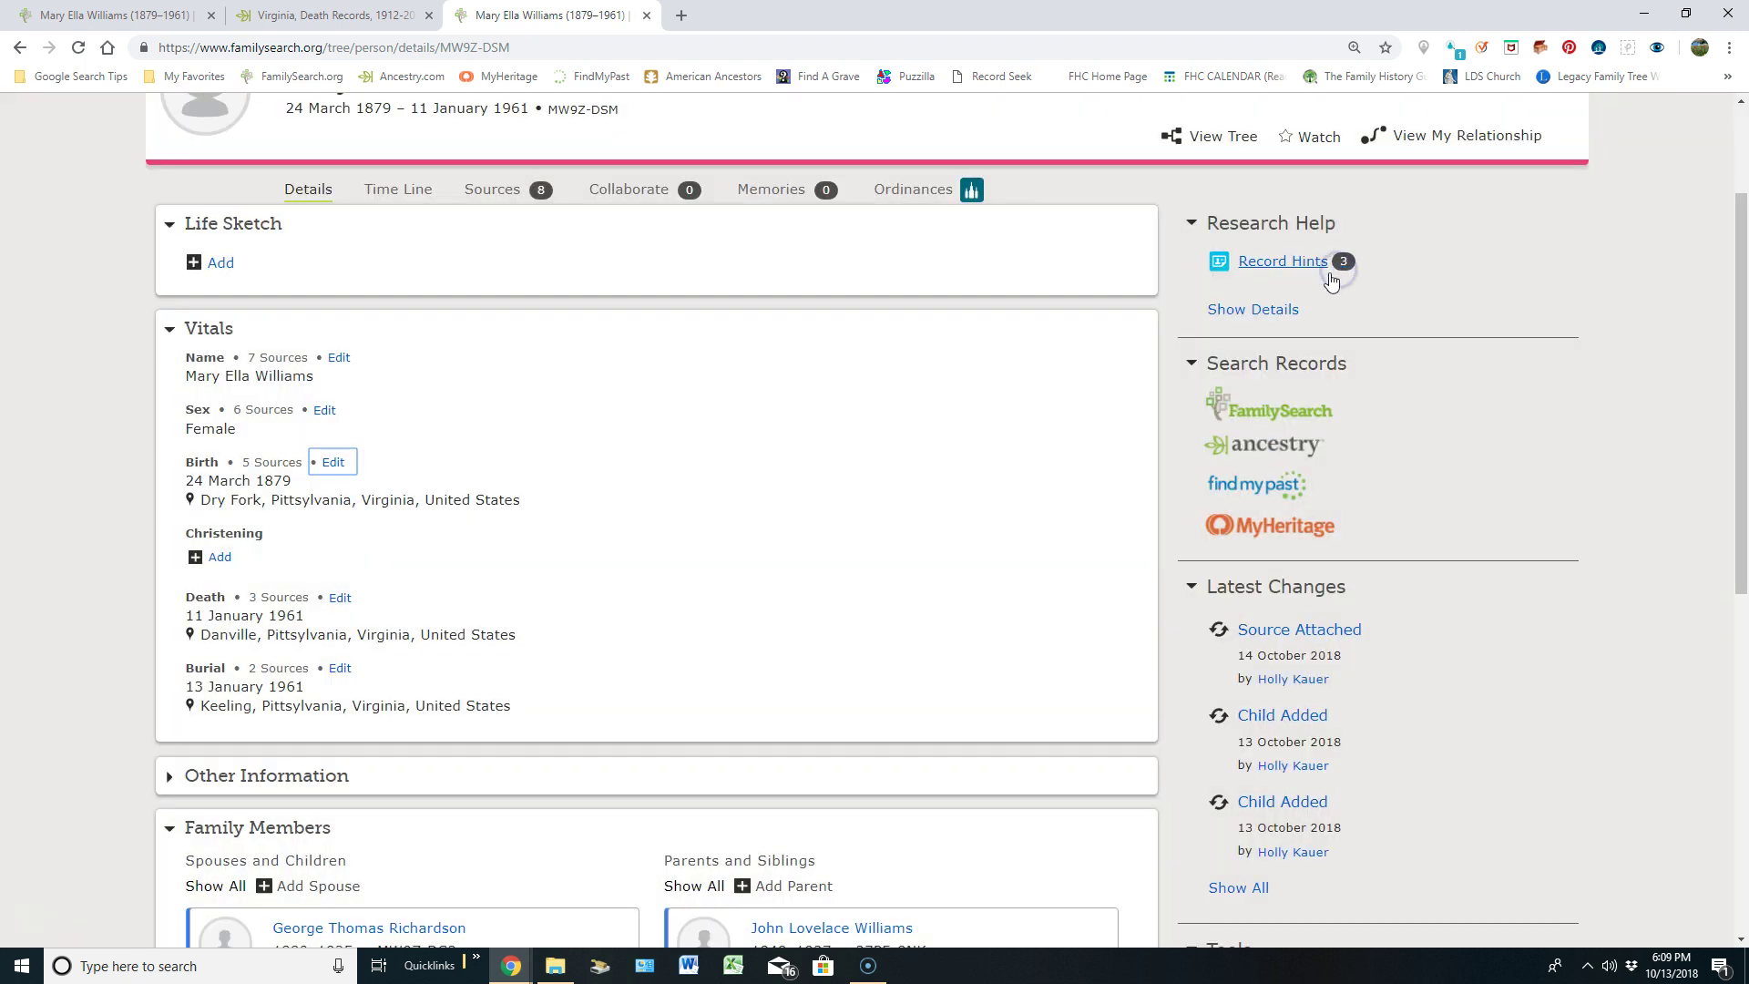
scroll(1104, 344, up, 2)
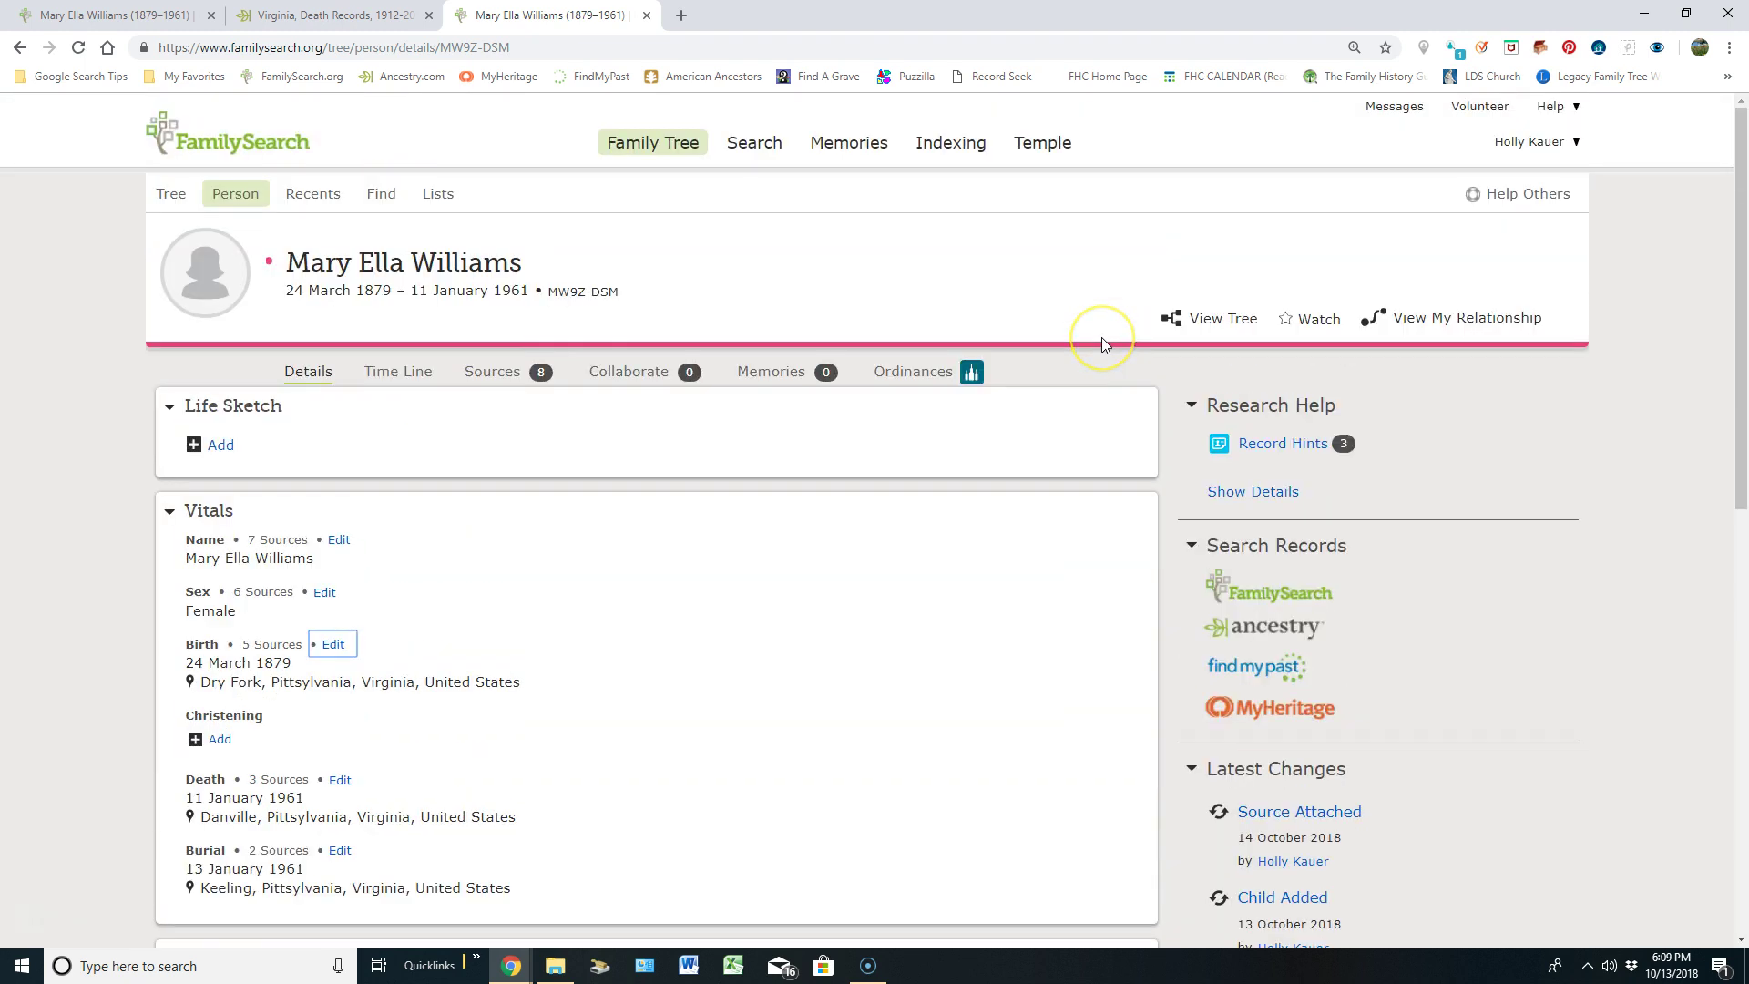